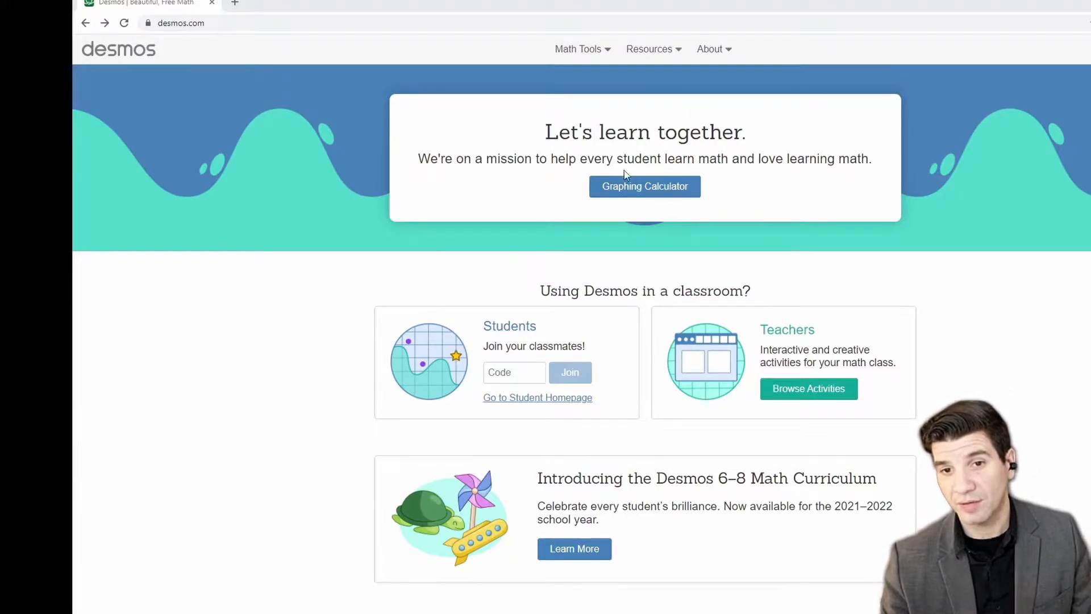
Step: Launch the Desmos Graphing Calculator to get an empty, untitled graph
click(650, 199)
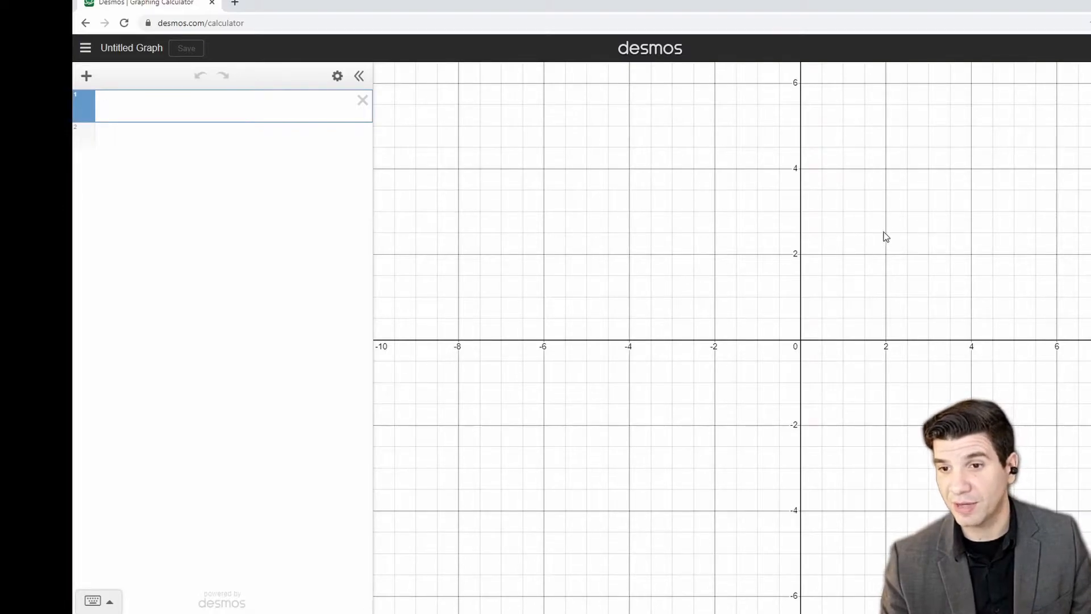
drag(872, 244, 840, 241)
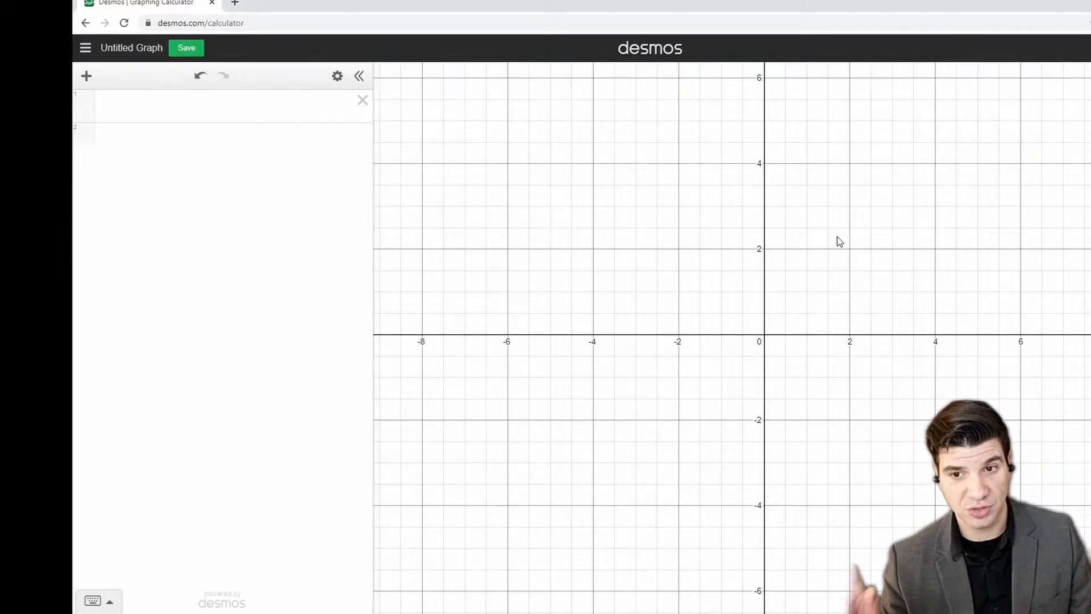
scroll(707, 271, down, 3)
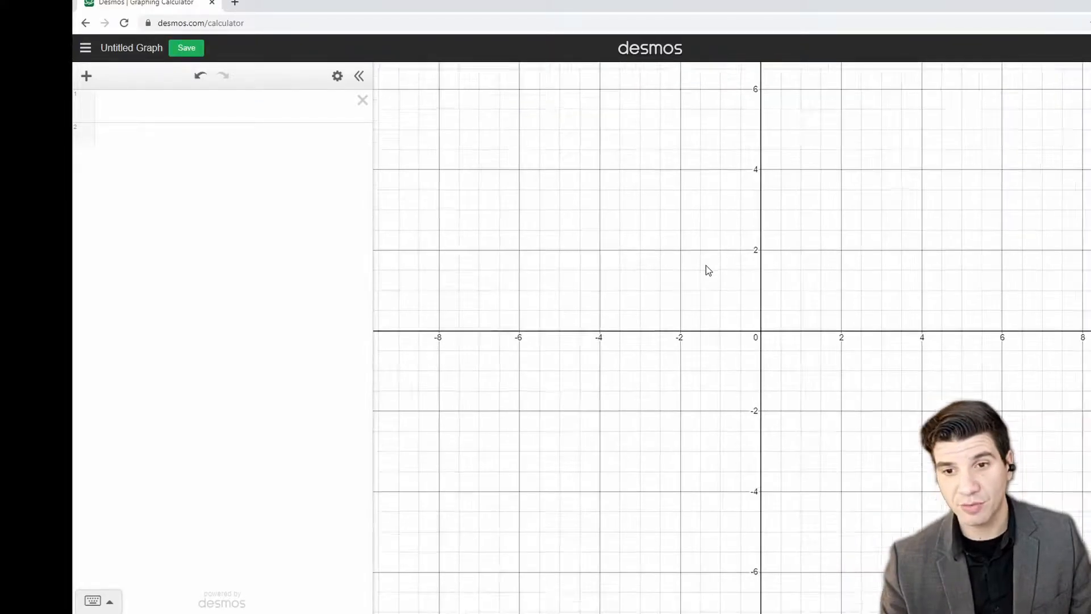
scroll(702, 275, up, 5)
scroll(700, 277, down, 3)
scroll(700, 279, up, 3)
scroll(700, 280, up, 3)
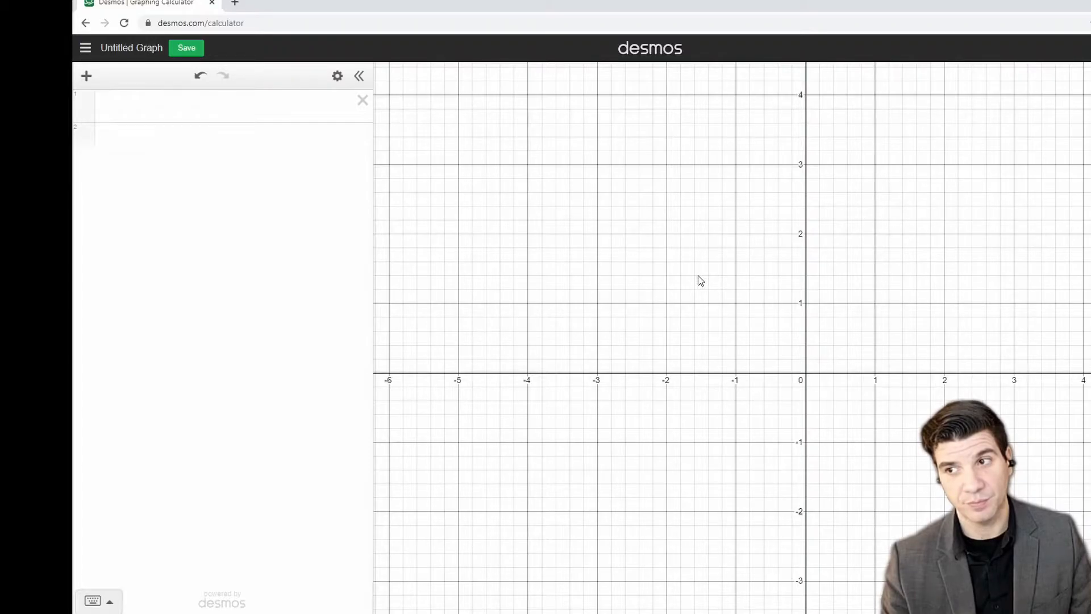
scroll(802, 345, up, 5)
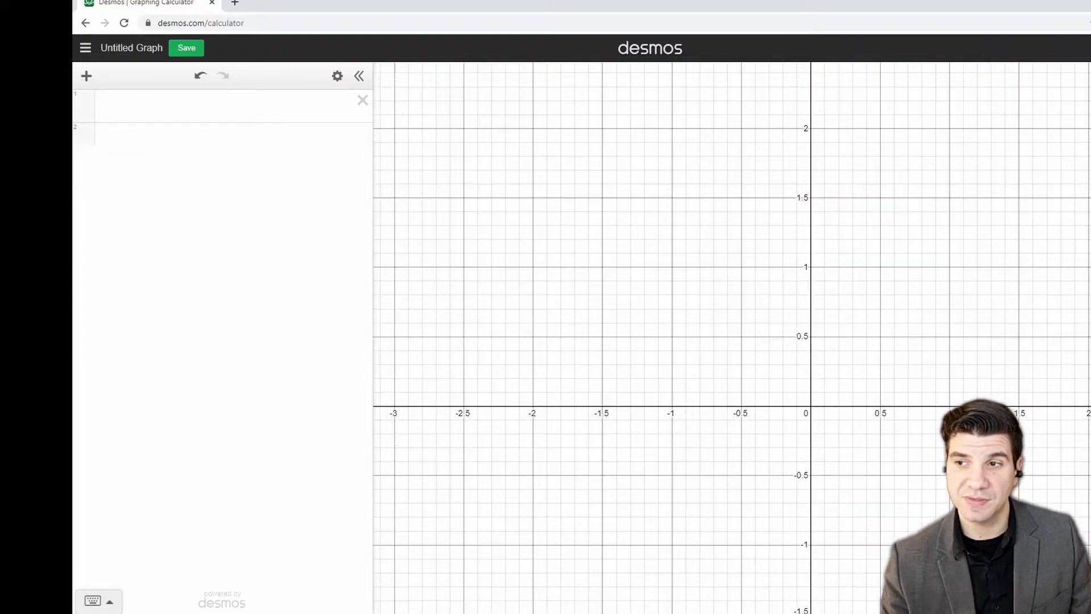
scroll(802, 345, down, 5)
drag(990, 246, 908, 240)
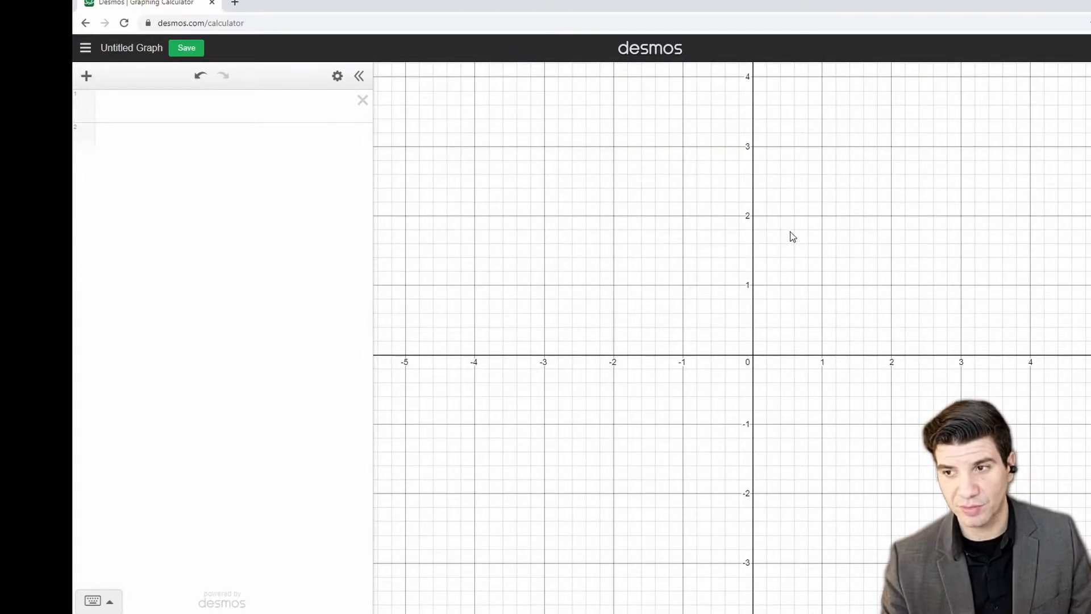
drag(614, 188, 923, 289)
drag(545, 213, 909, 329)
drag(631, 316, 847, 429)
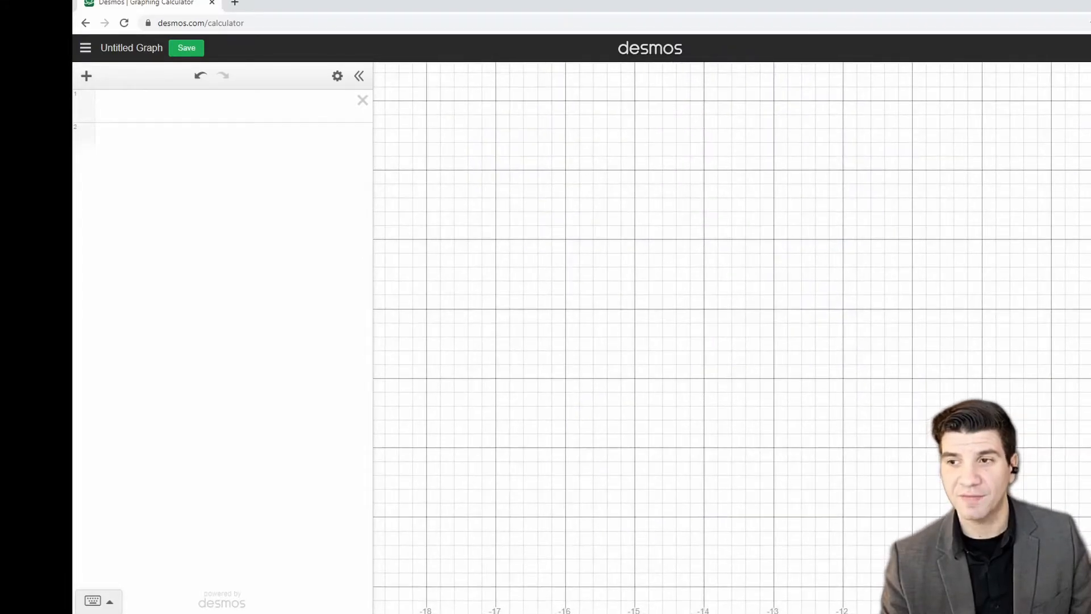
click(1090, 145)
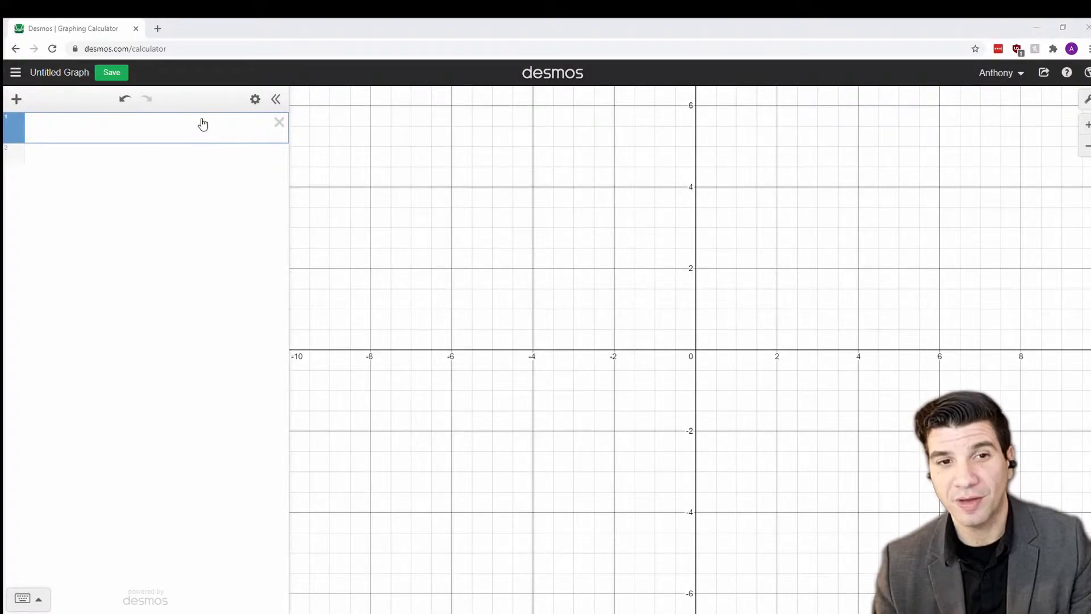
click(17, 101)
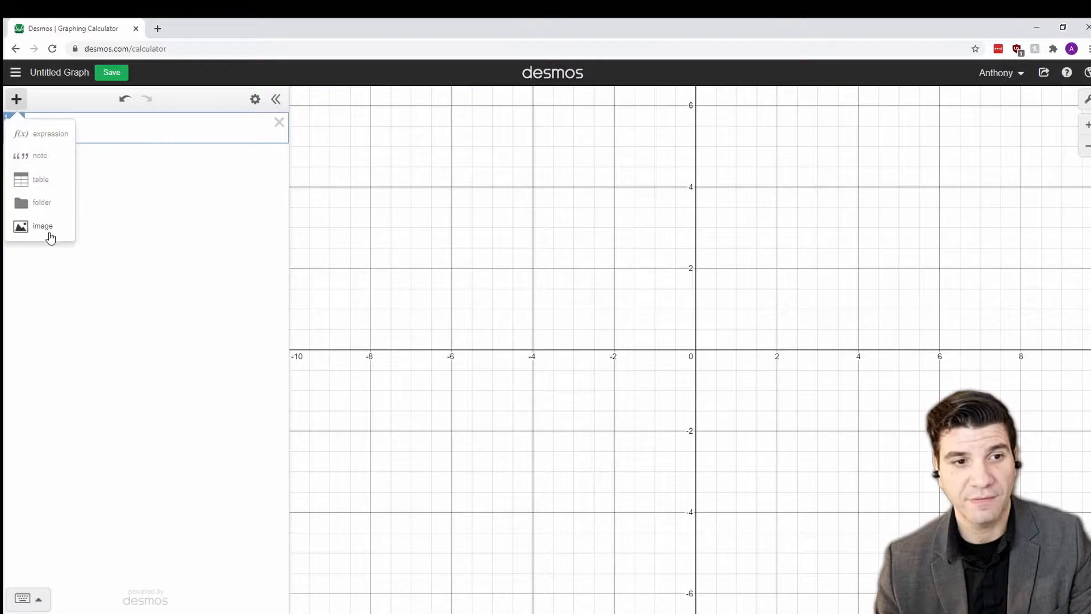
click(152, 134)
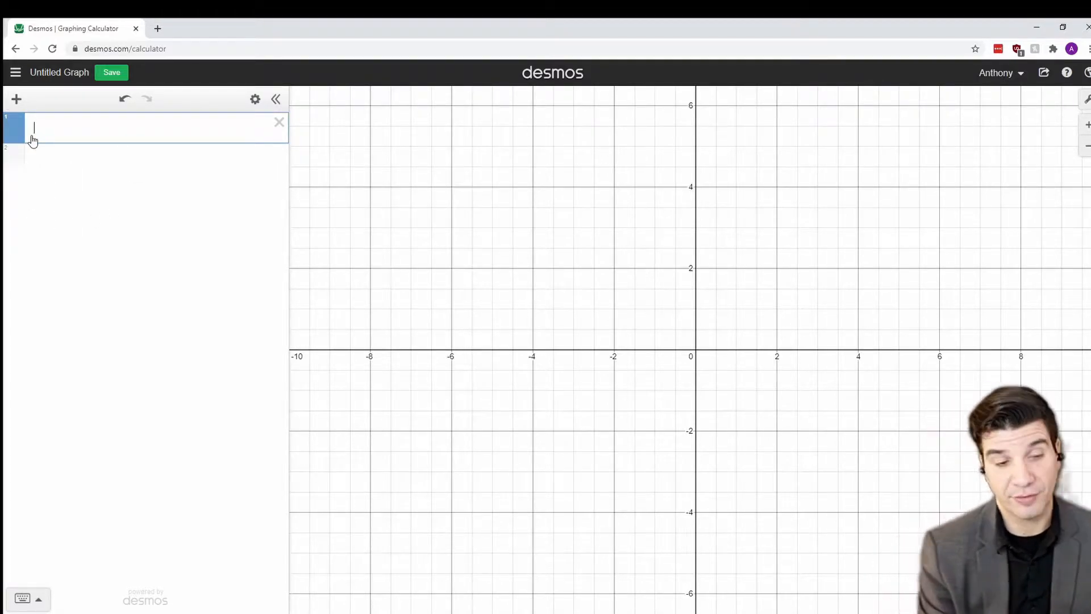
Step: Plot the point (2,3) and give it the visible label 'Example Point'
text(()
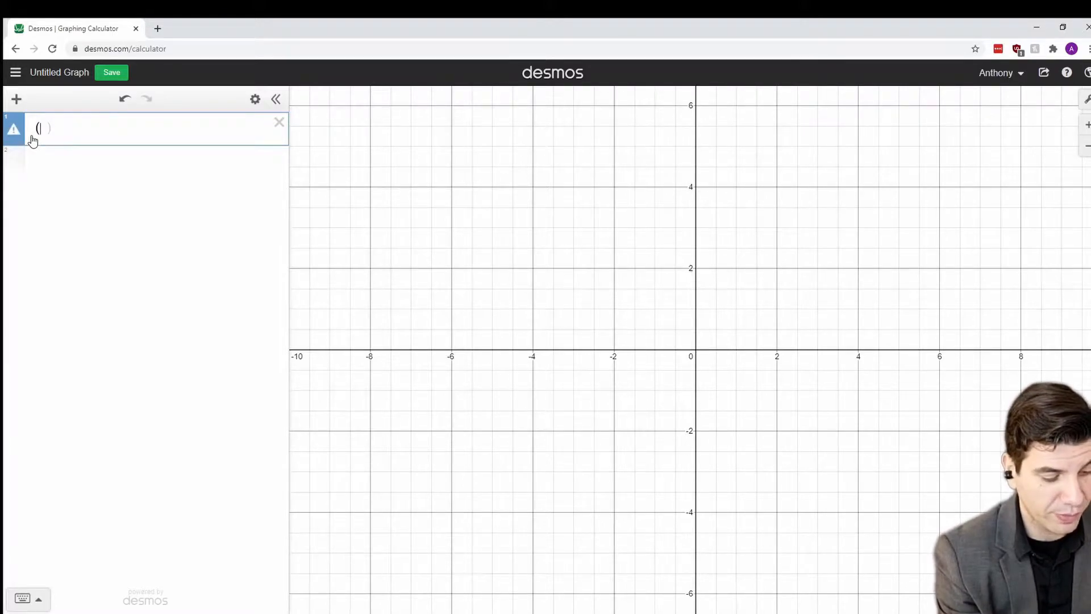
text(2,)
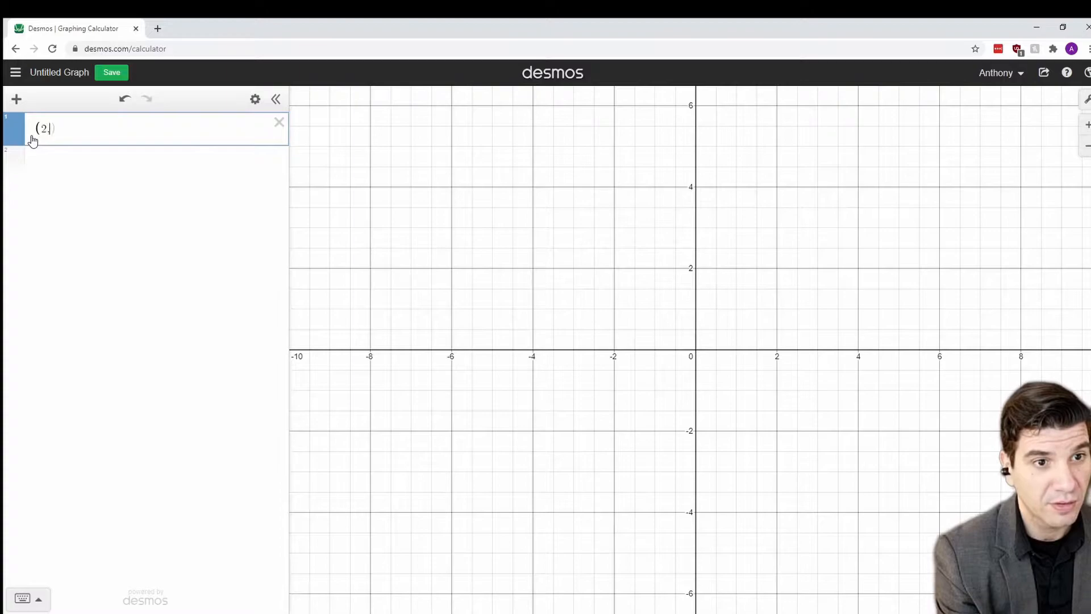
text(3)
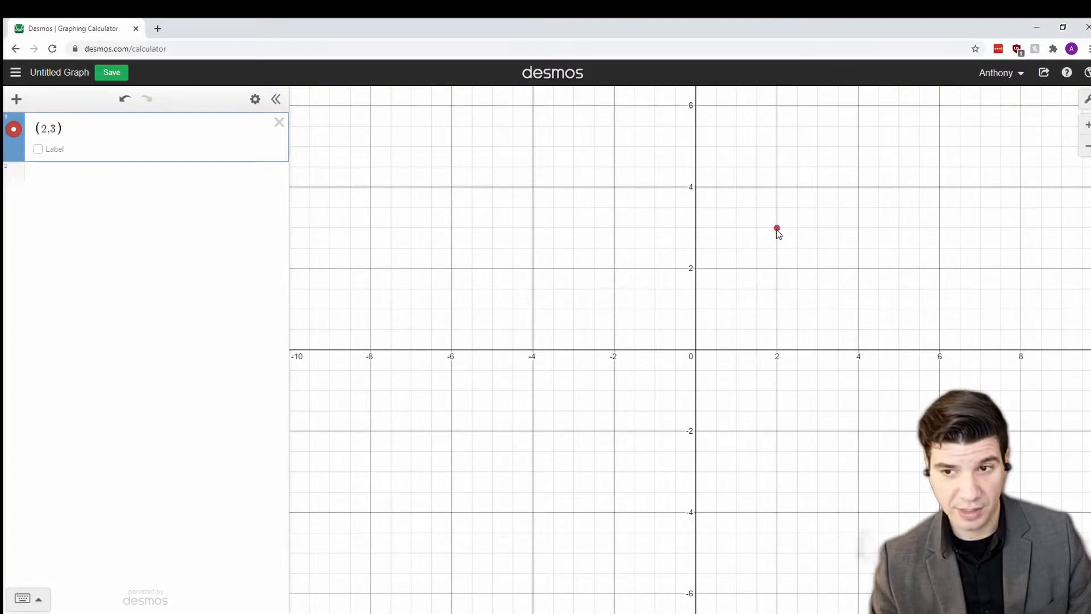
click(44, 149)
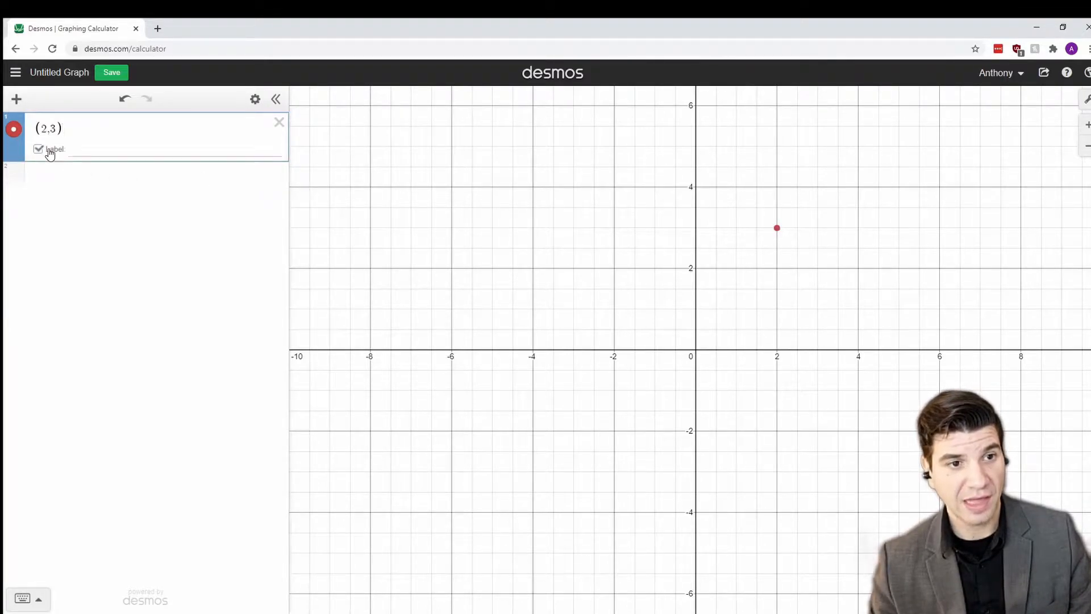
click(90, 151)
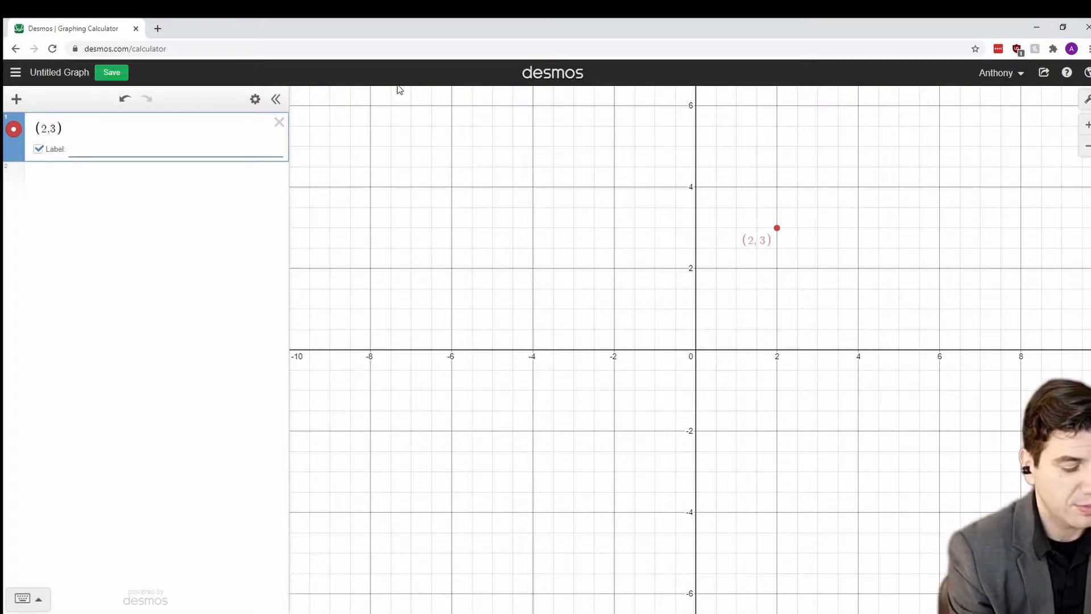
text(Example Point)
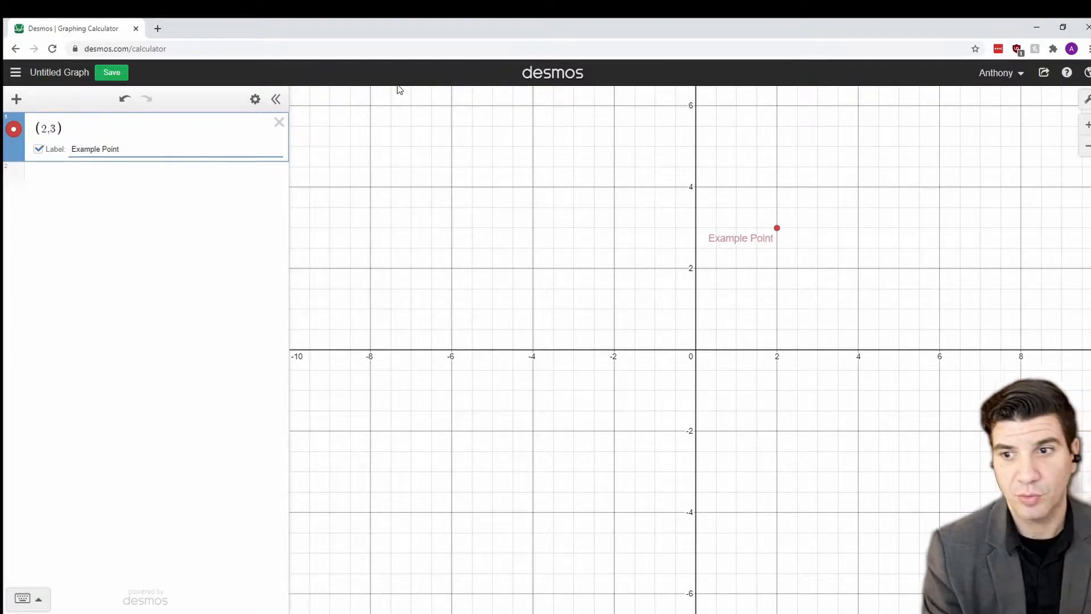
click(200, 203)
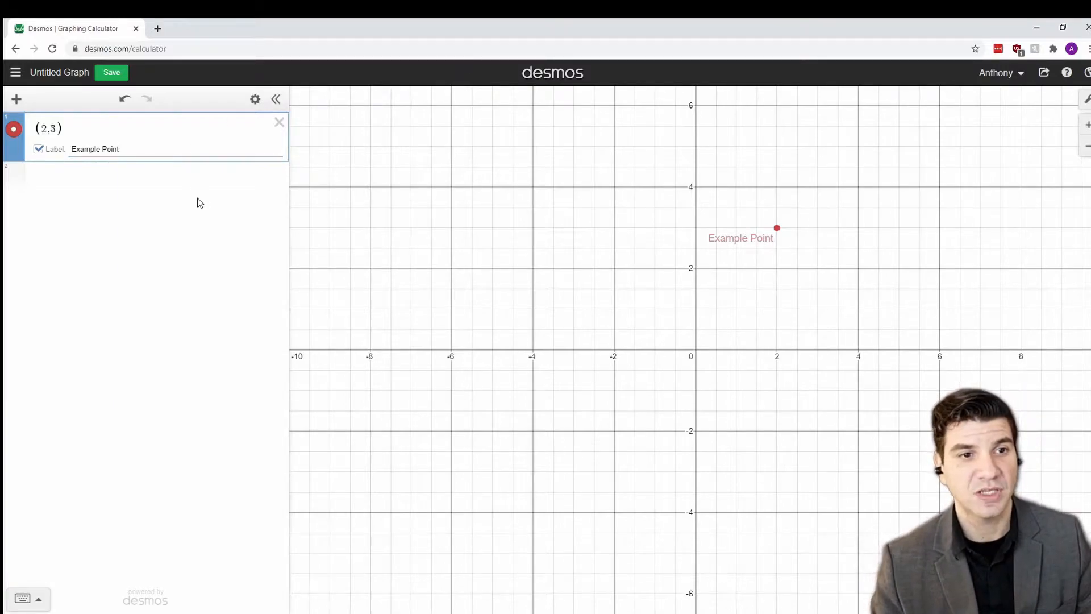
Step: Add a second point (3,5) to the same list expression as (2,3)
click(101, 132)
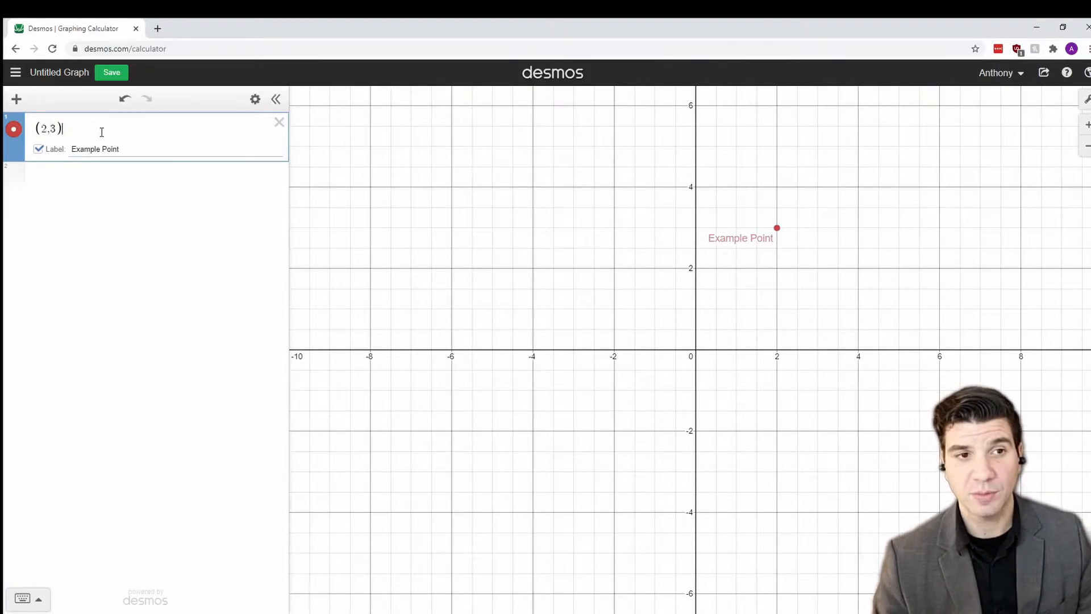
text(,)
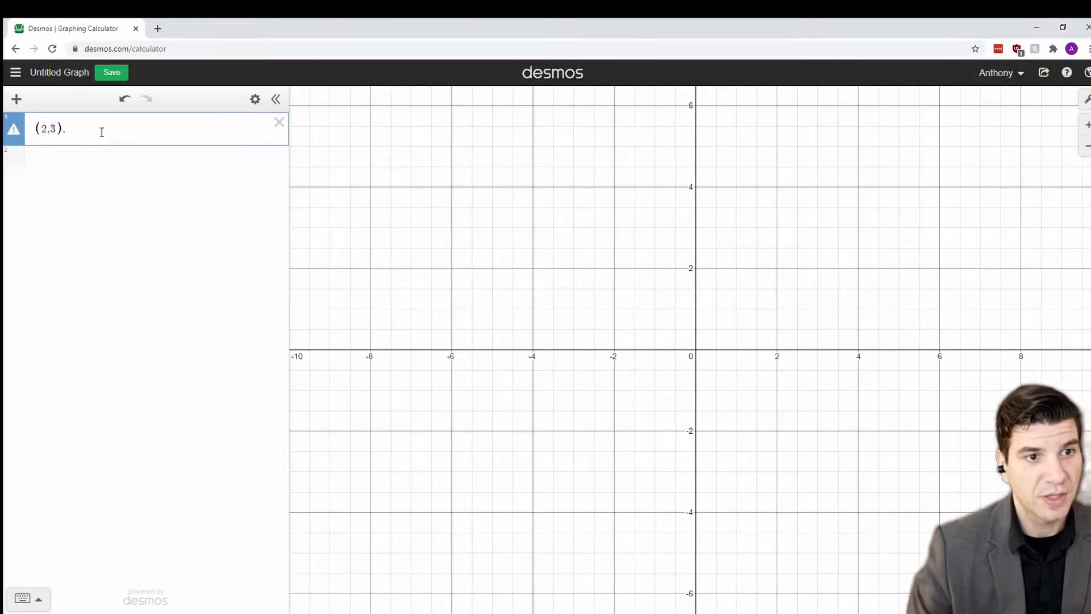
mouse_move(19, 136)
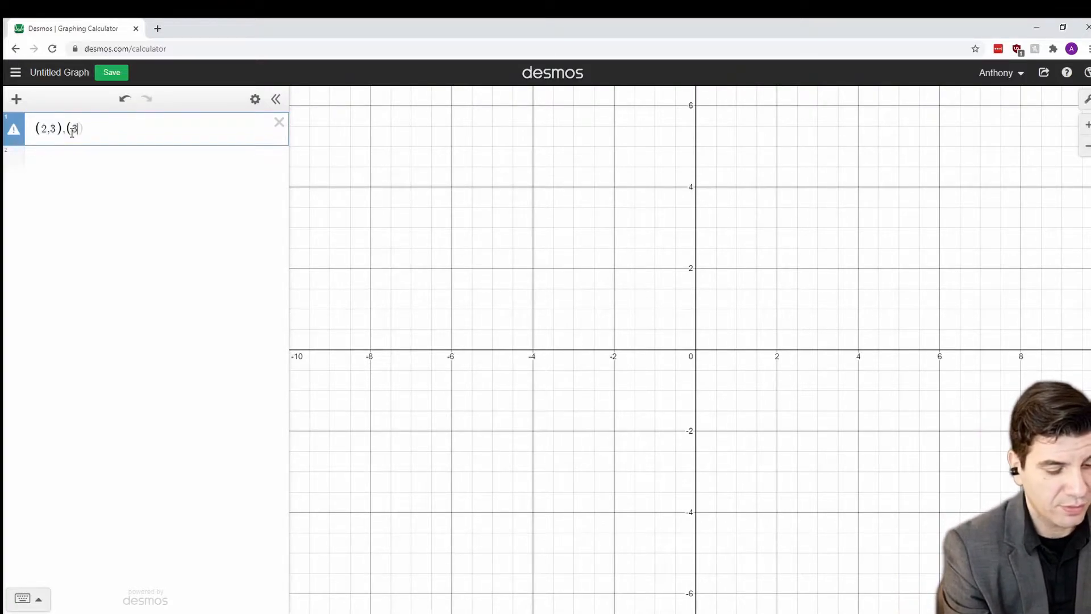
text(5)
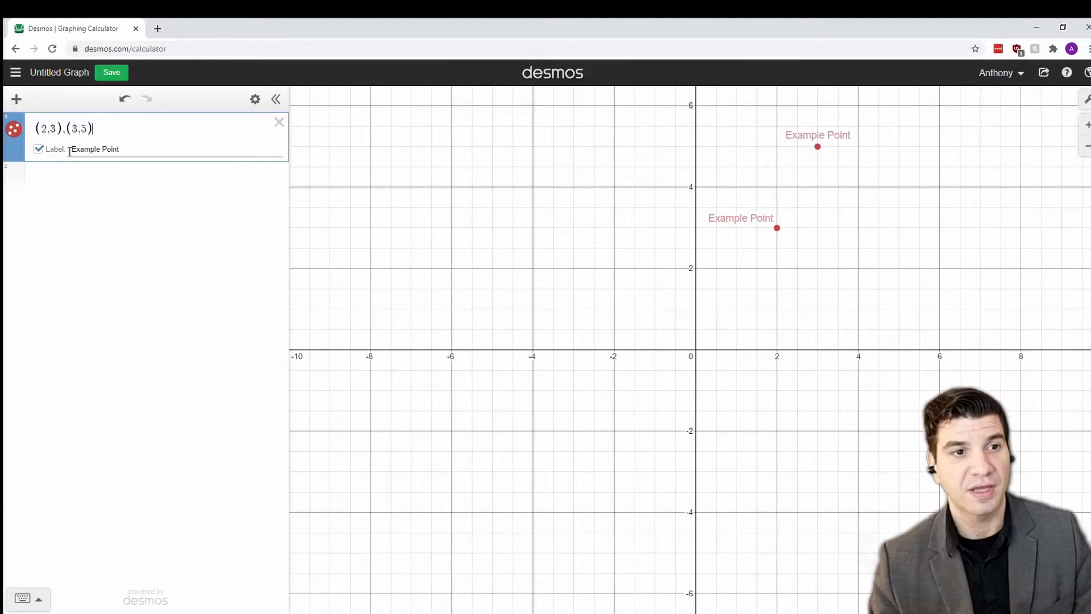
Step: Hide and then reshow the plotted points and their Example Point labels
click(14, 133)
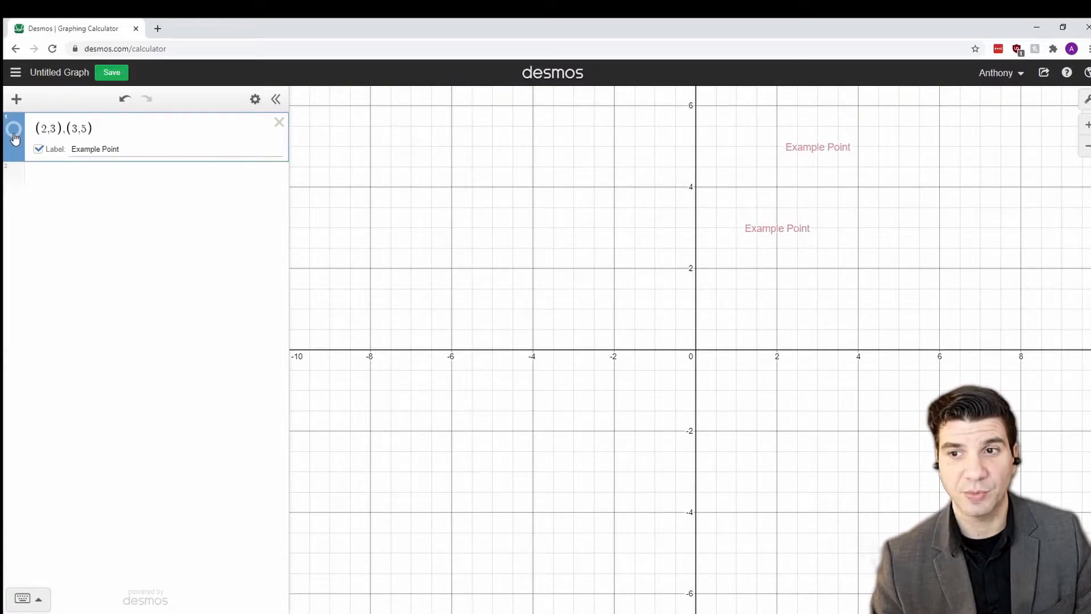
click(39, 149)
click(38, 150)
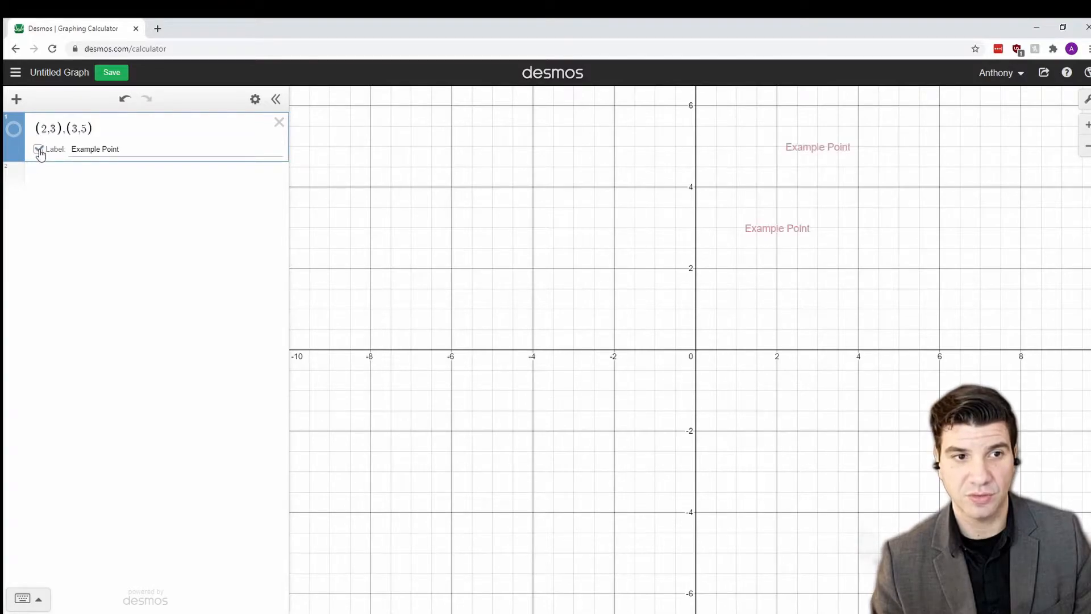
click(18, 133)
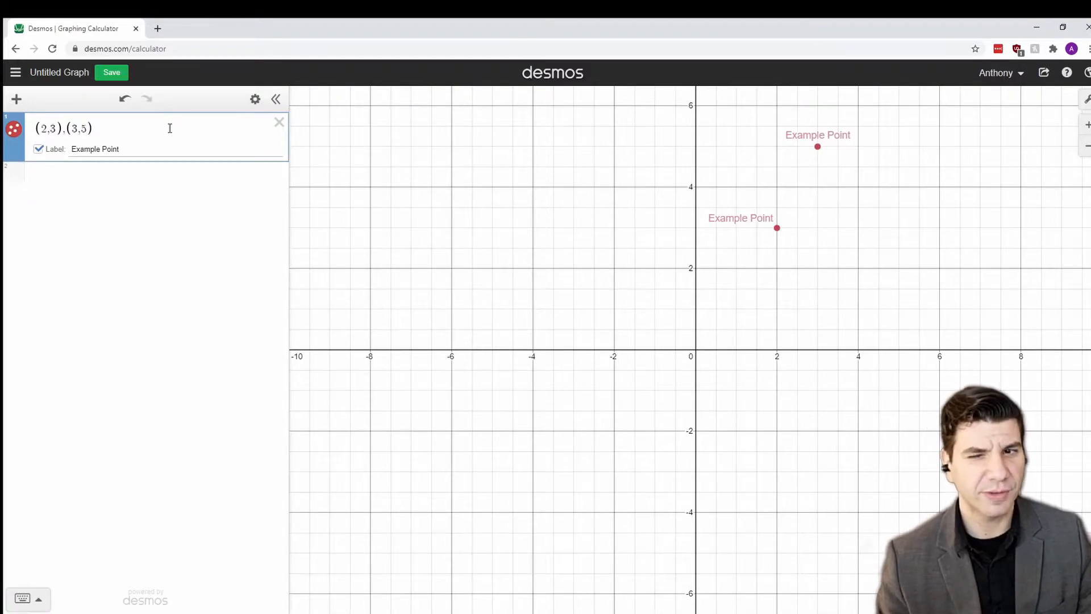
Step: Join the two points with a line and switch the markers to crosses
click(15, 130)
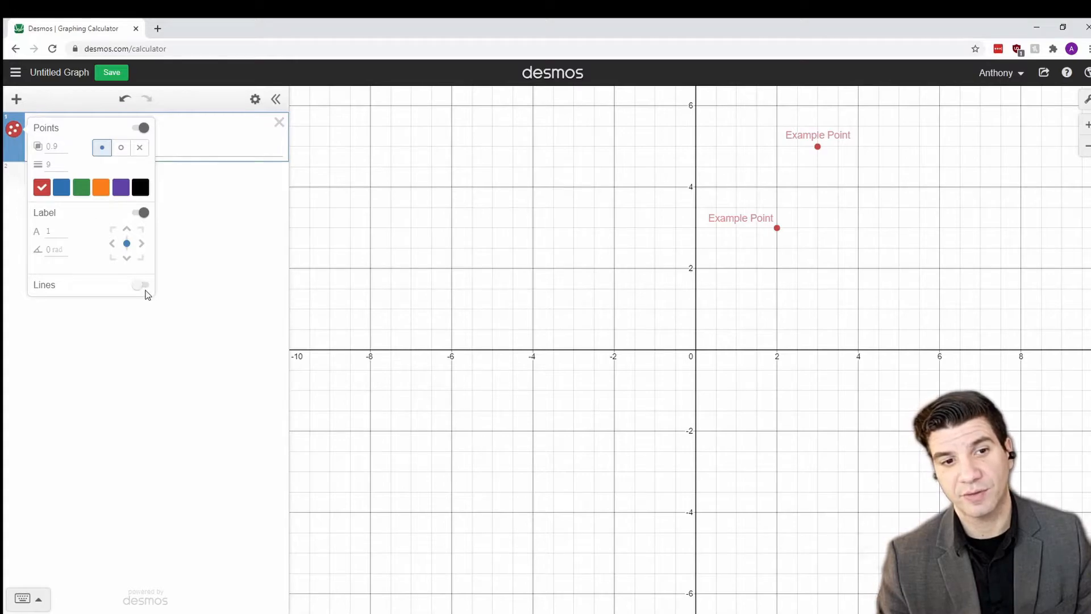
click(142, 287)
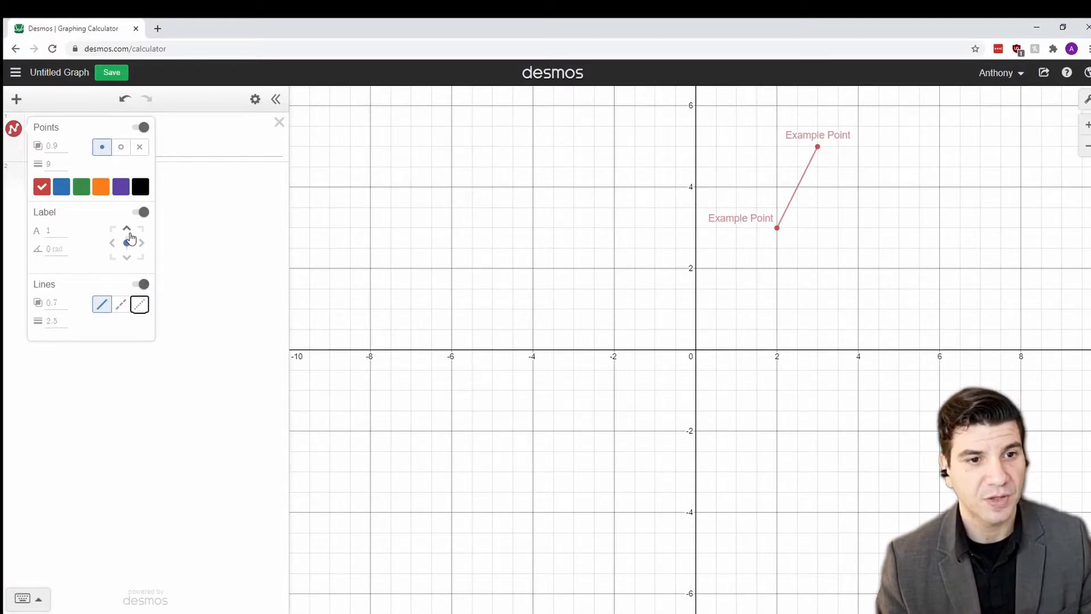
click(121, 147)
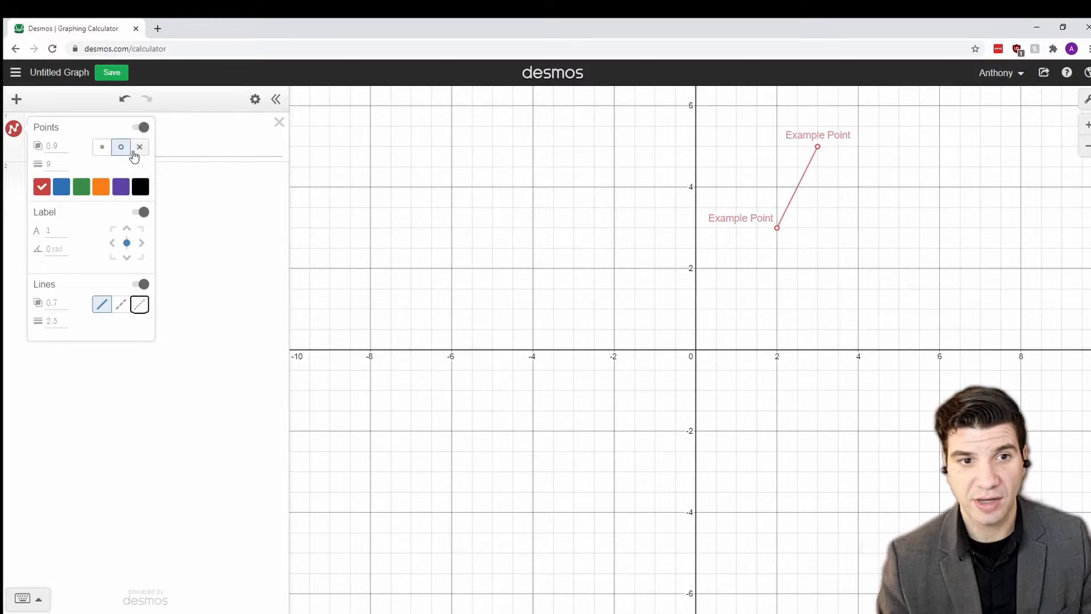
click(140, 148)
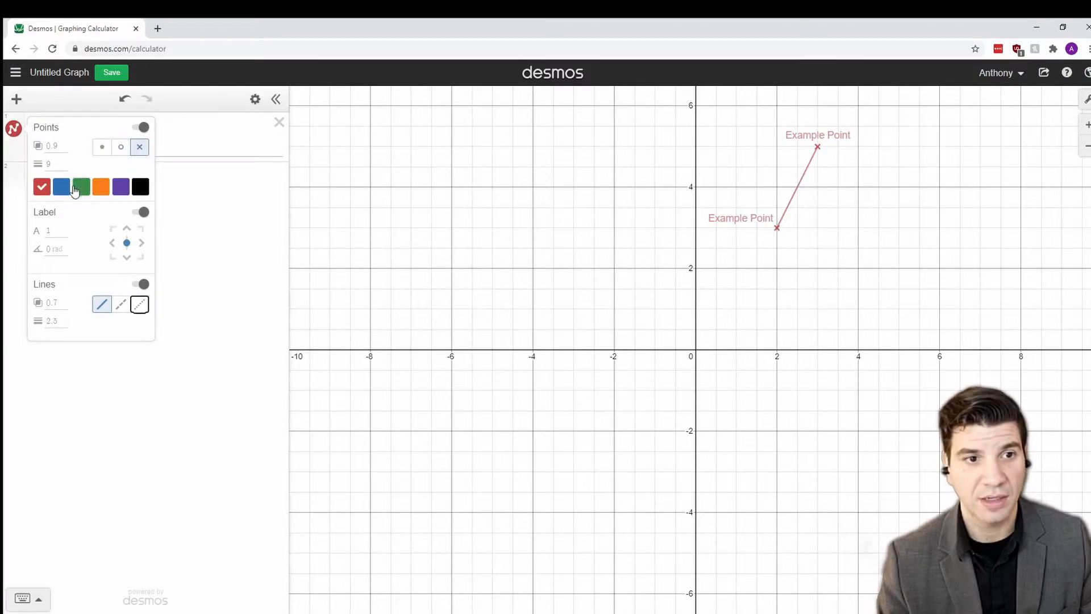
Step: Make the points black and place their labels above-left of each point
click(81, 189)
click(101, 189)
click(121, 188)
click(139, 188)
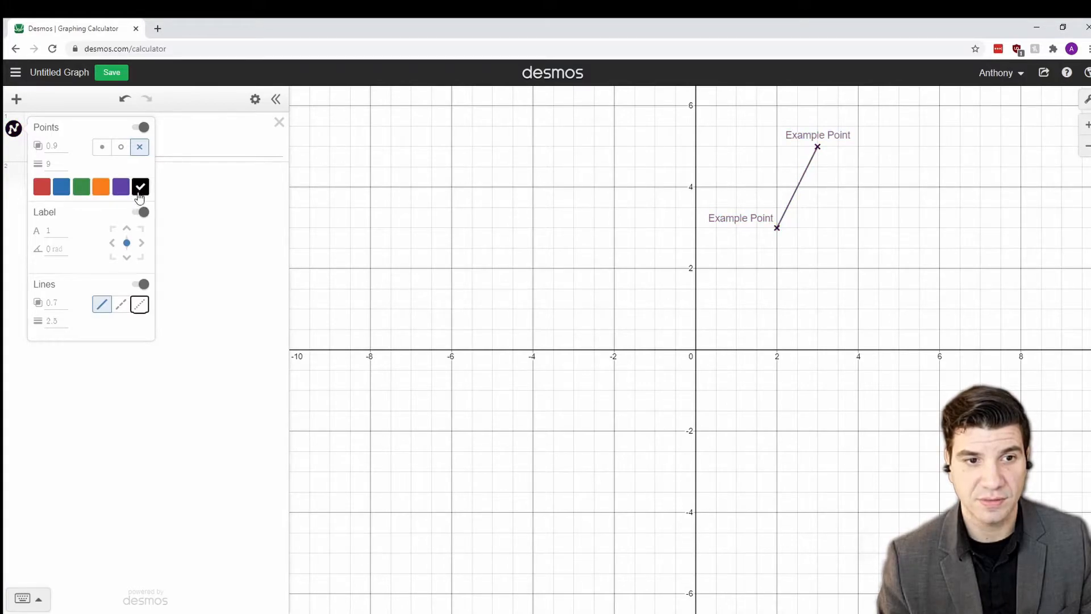
click(142, 232)
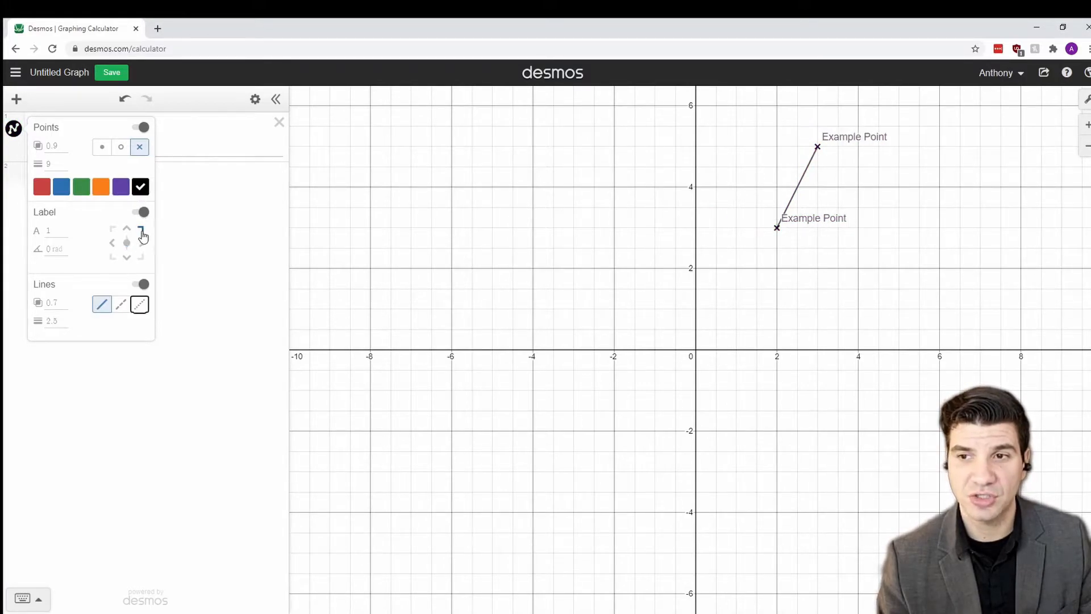
click(142, 244)
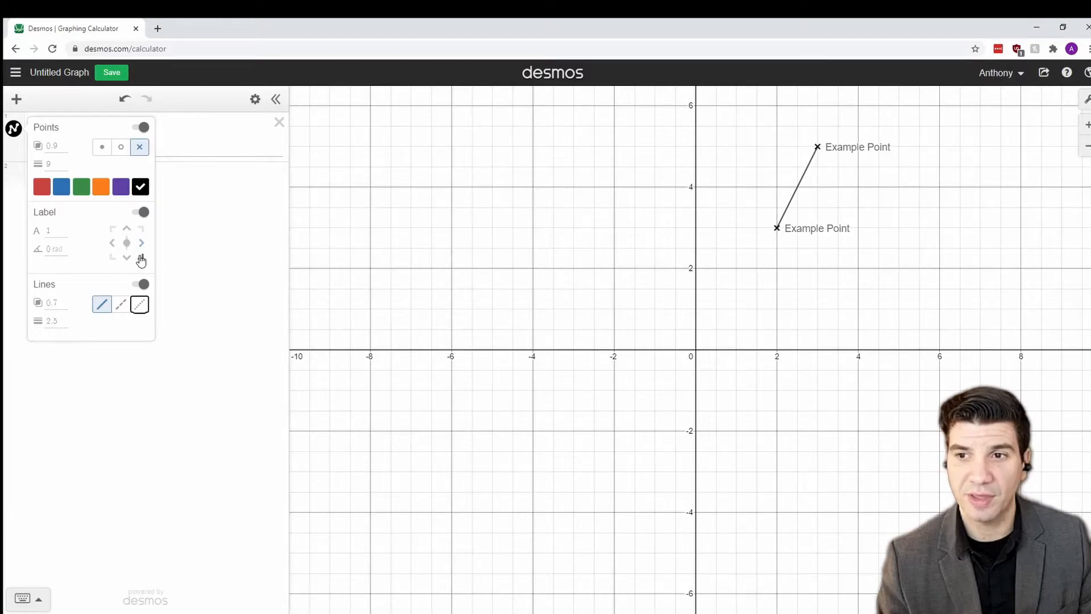
click(141, 258)
click(113, 231)
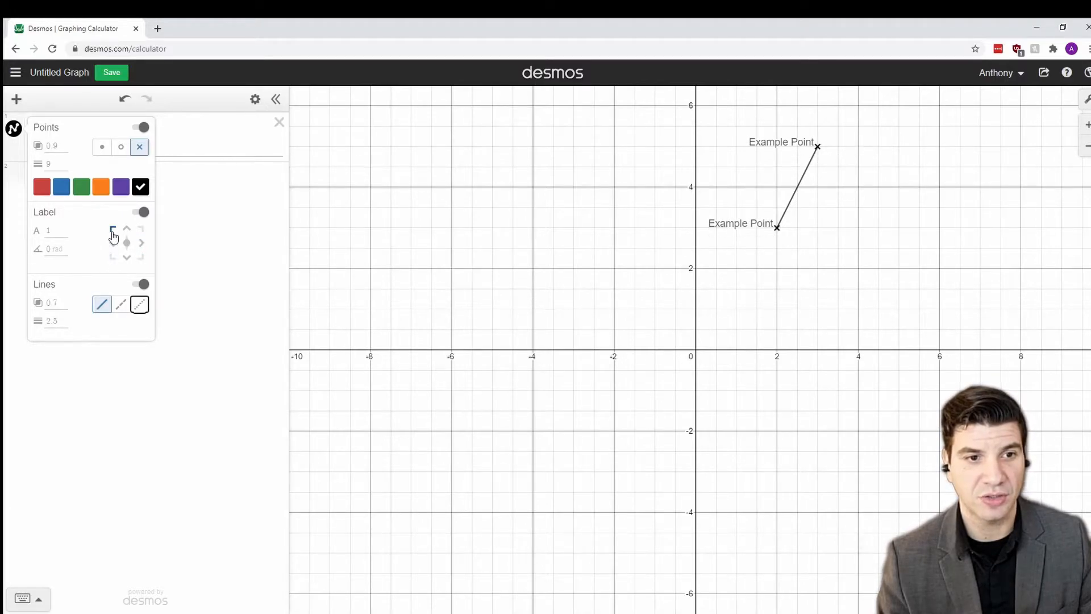
click(211, 221)
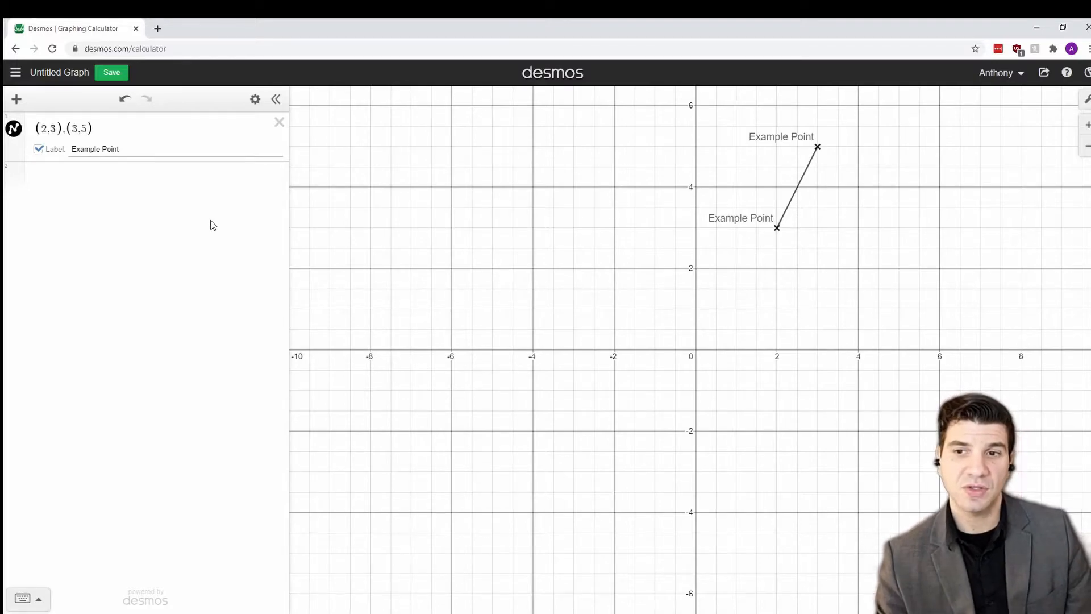
Step: Delete the (2,3),(3,5) expression and begin adding a new table
click(278, 122)
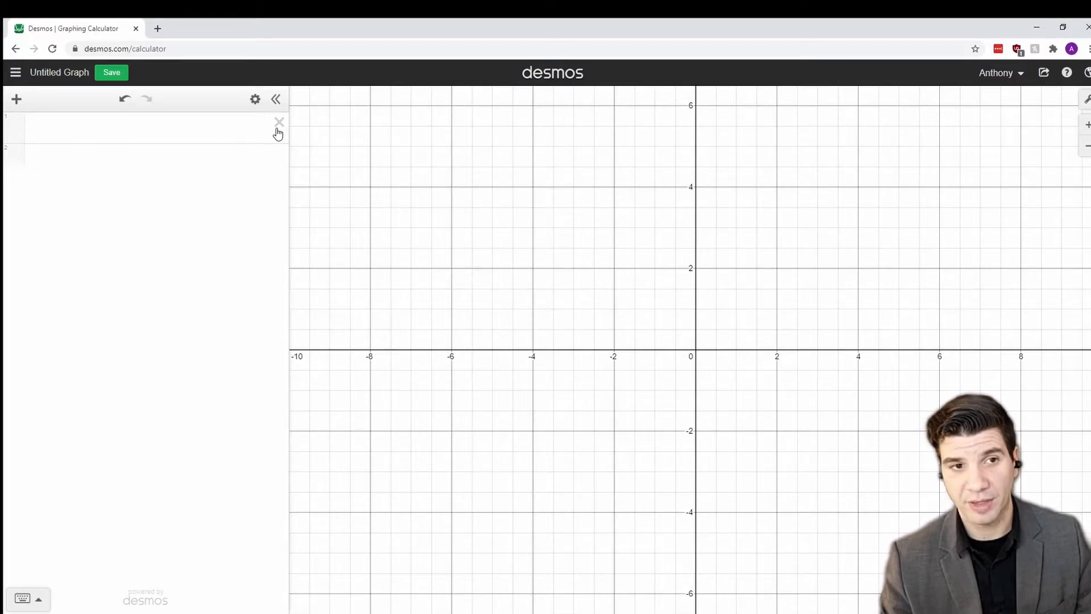
click(18, 100)
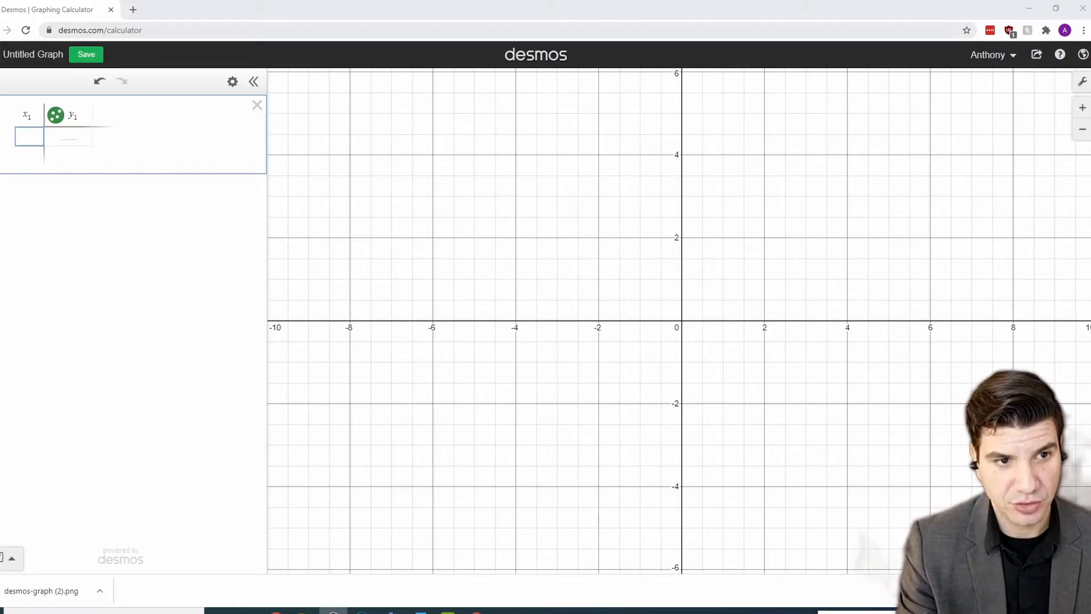
Step: Enter the x₁ values 4.0, 4.5 and 5 down the table's first column
click(37, 137)
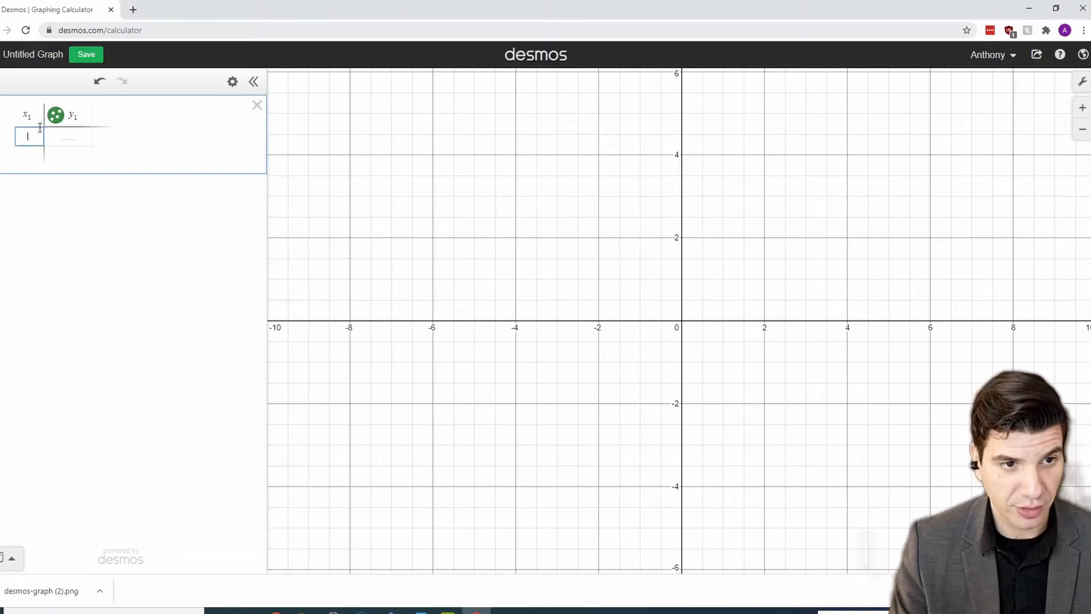
text(4.0)
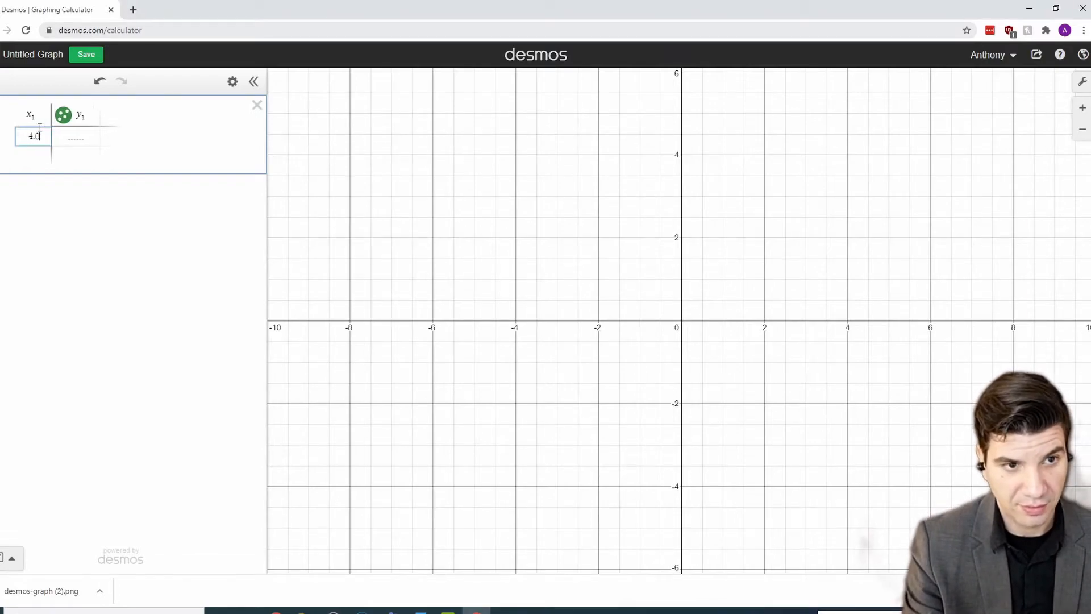
key(Return)
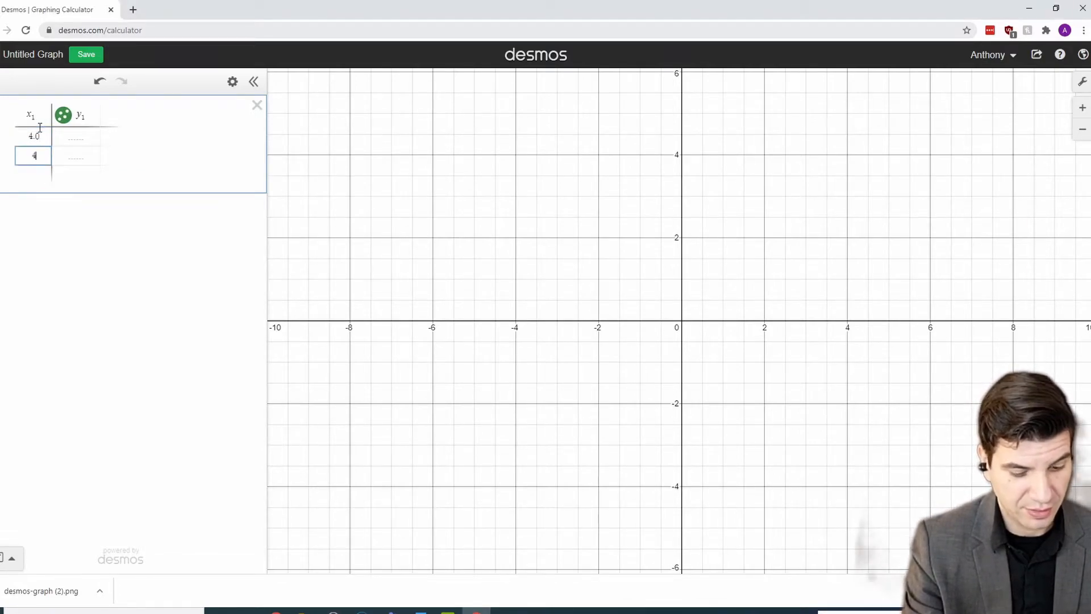
text(4.5)
key(Return)
text(5)
key(Return)
key(Return)
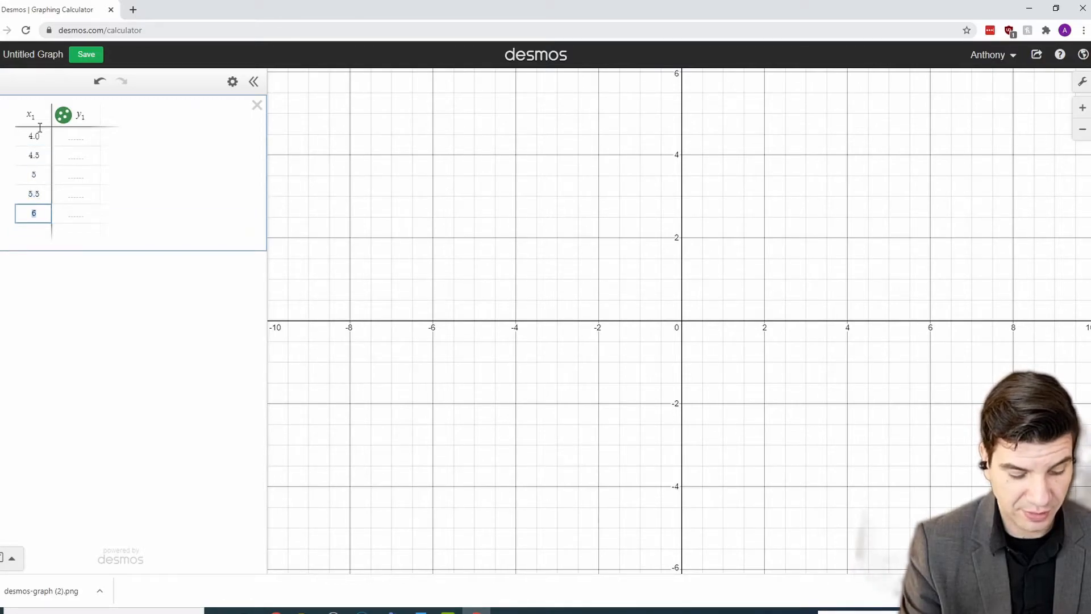
Step: Enter the y₁ values 0.25, 0.5, 0.75, 1.0 and 1.25 in the second column
click(75, 136)
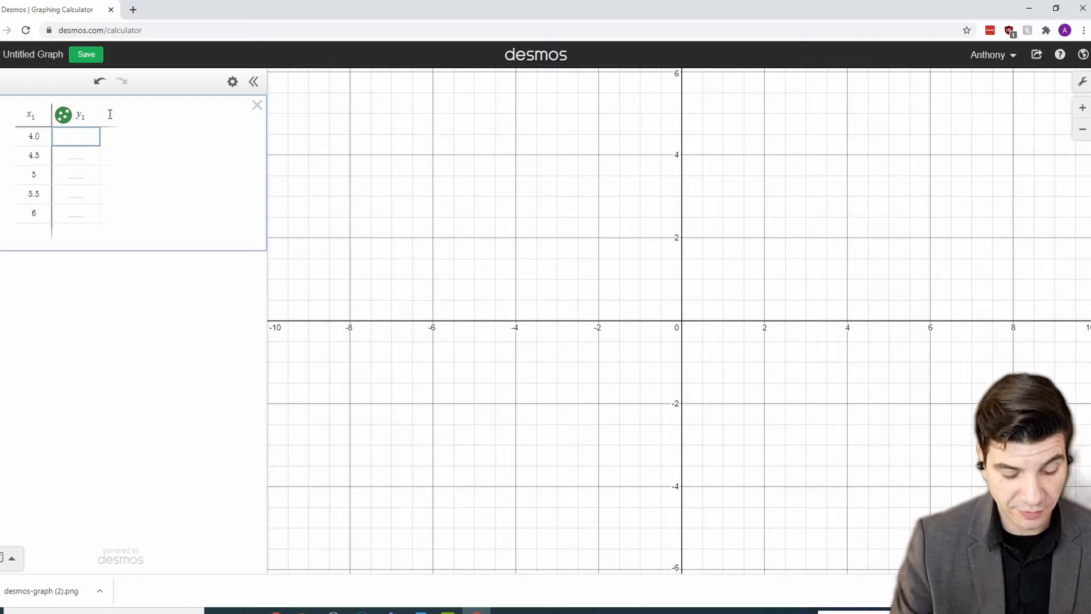
text(0.25)
key(Return)
text(0.5)
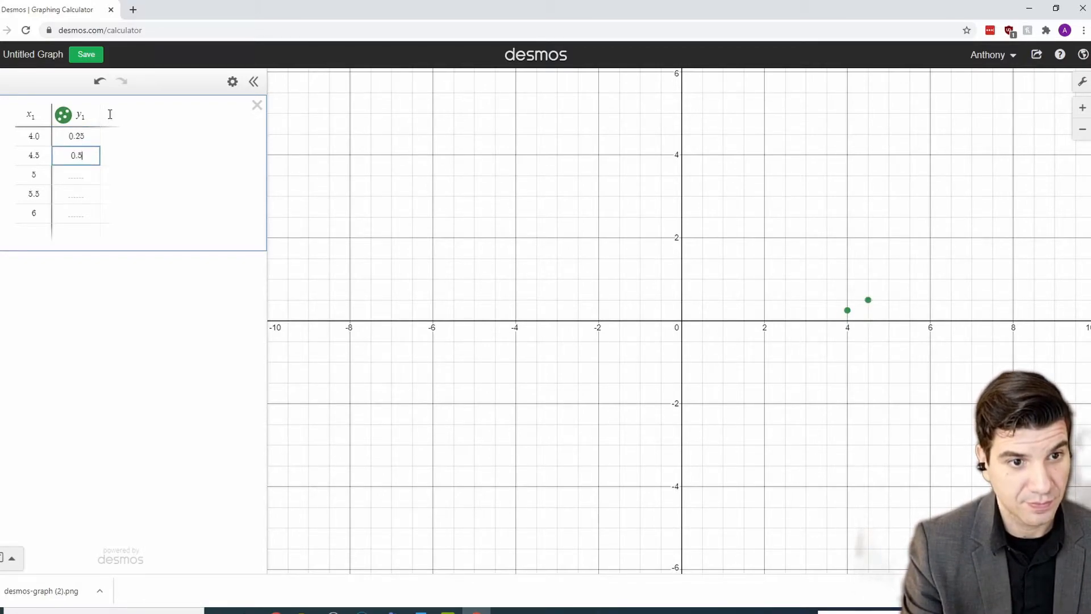
key(Return)
text(0.75)
key(Return)
text(1.0)
key(Return)
text(1.25)
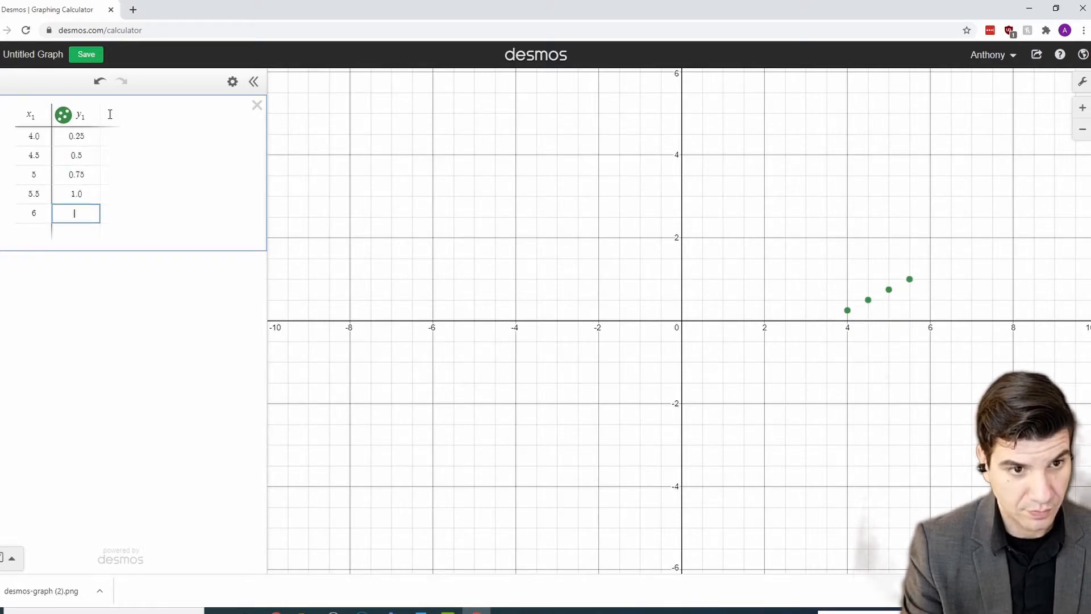
key(Return)
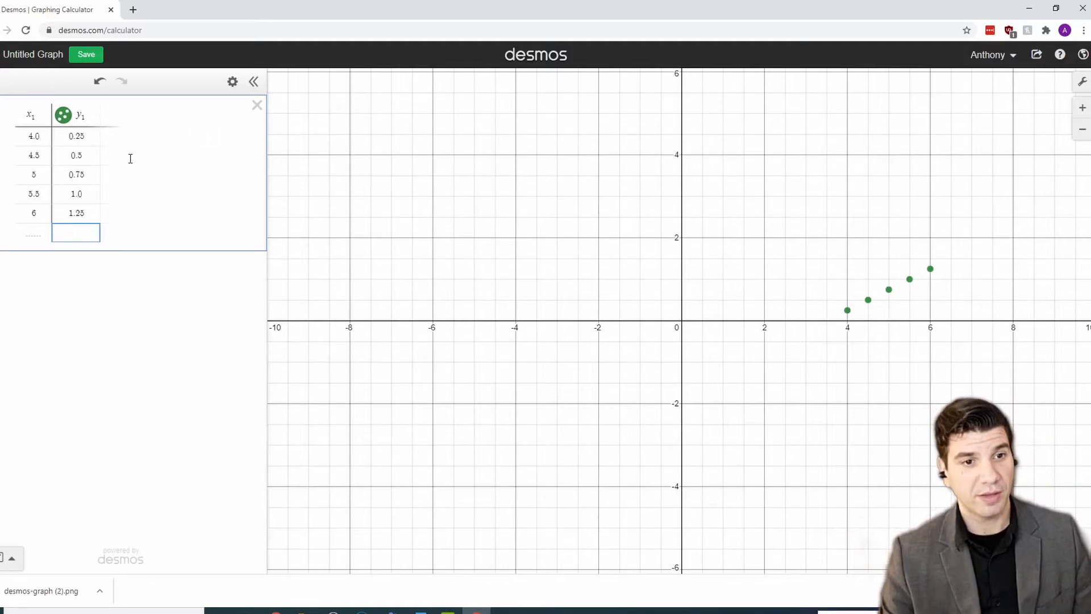
Step: Pan and zoom the graph so the five table points sit mid-view
drag(960, 348, 701, 358)
scroll(696, 352, up, 3)
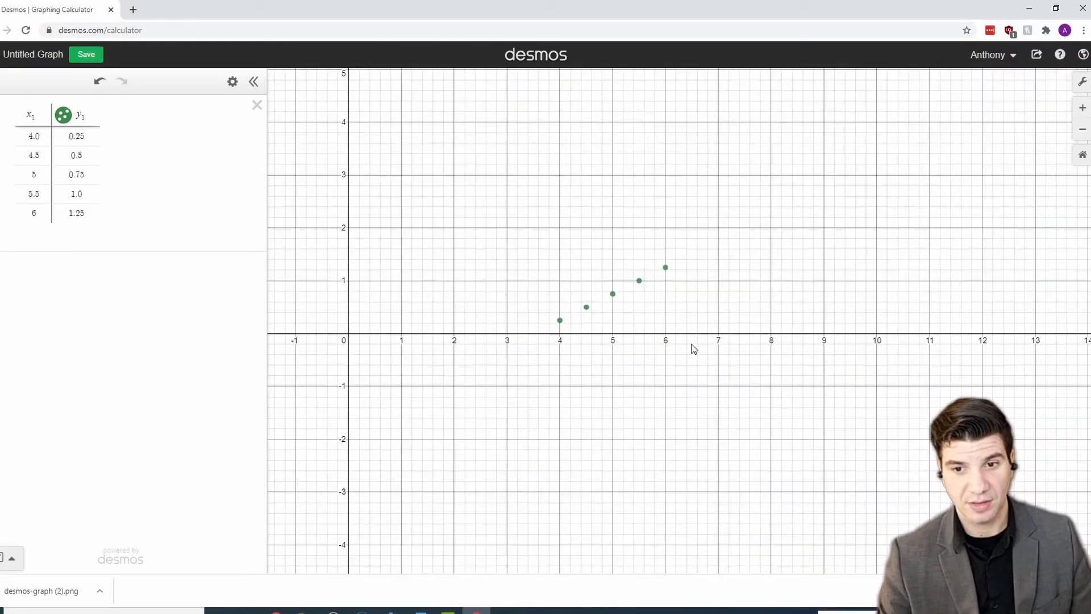
scroll(599, 341, up, 1)
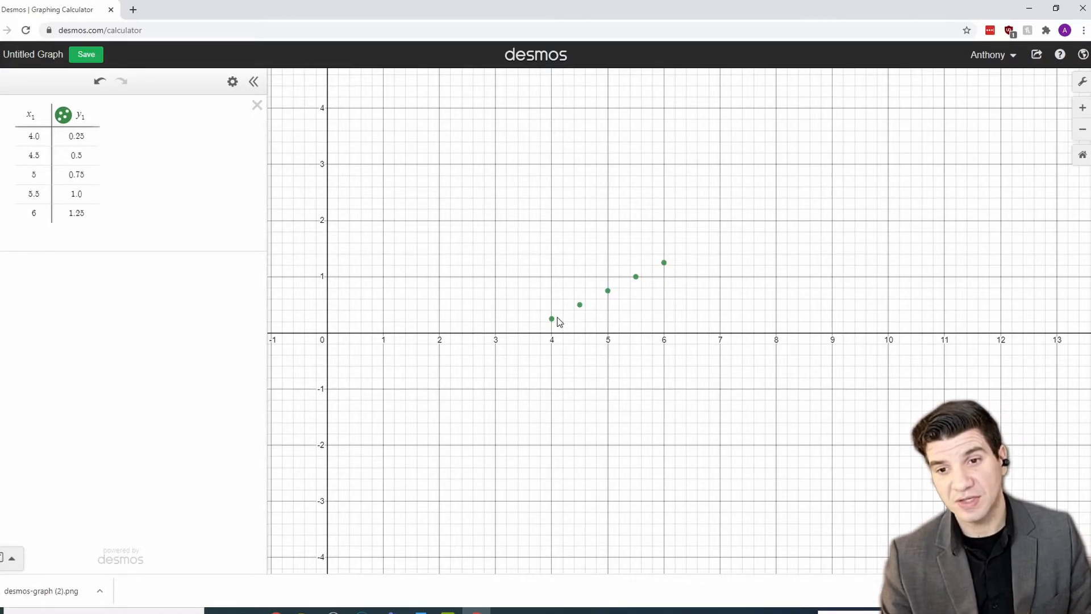
Step: Colour the y₁ table points red and connect them with a line
click(64, 118)
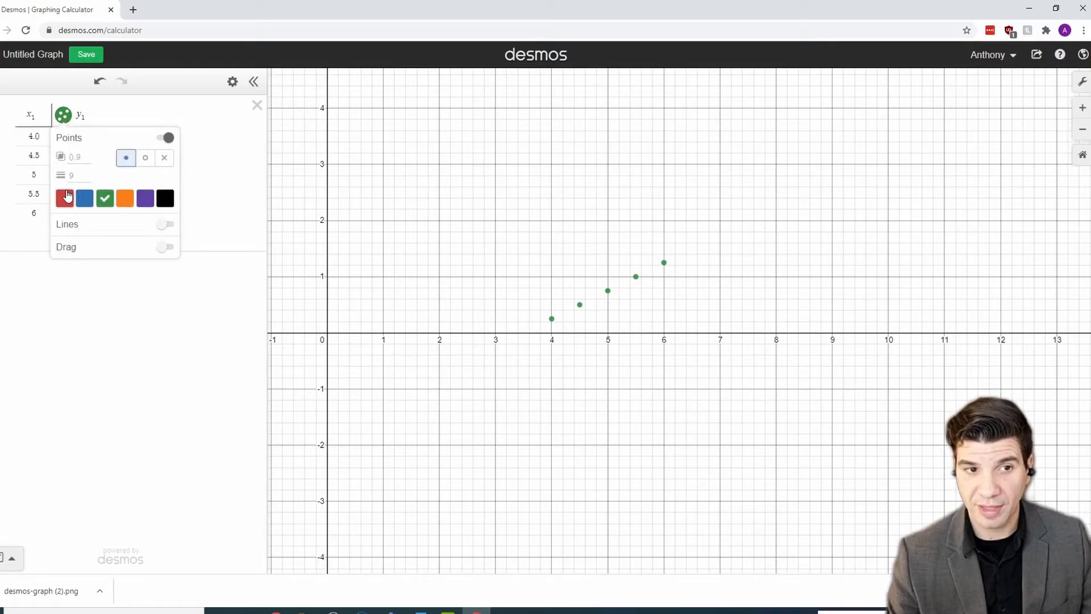
click(84, 198)
click(65, 200)
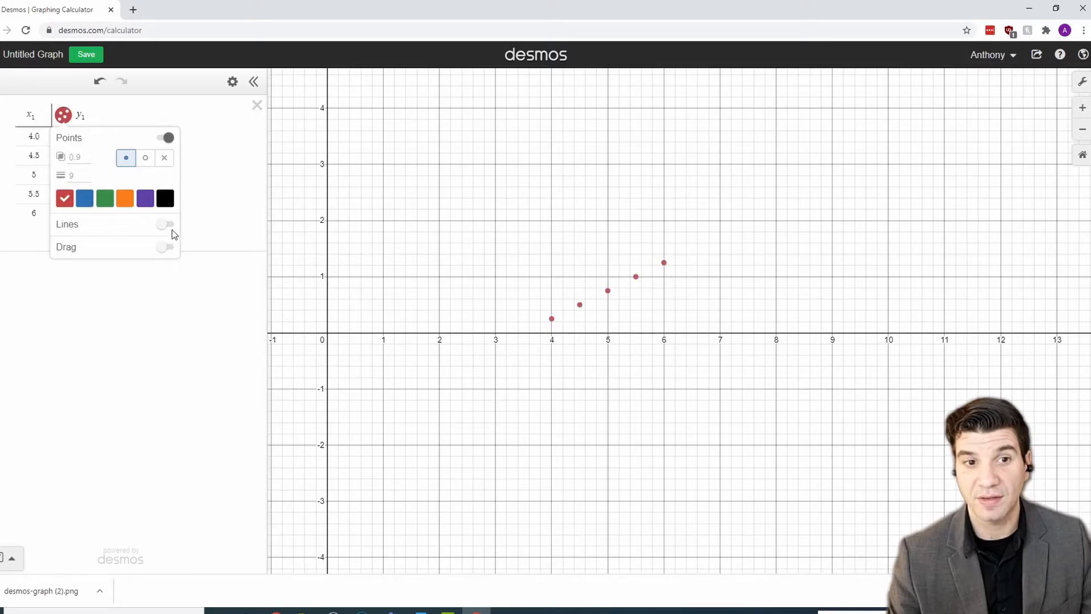
click(168, 225)
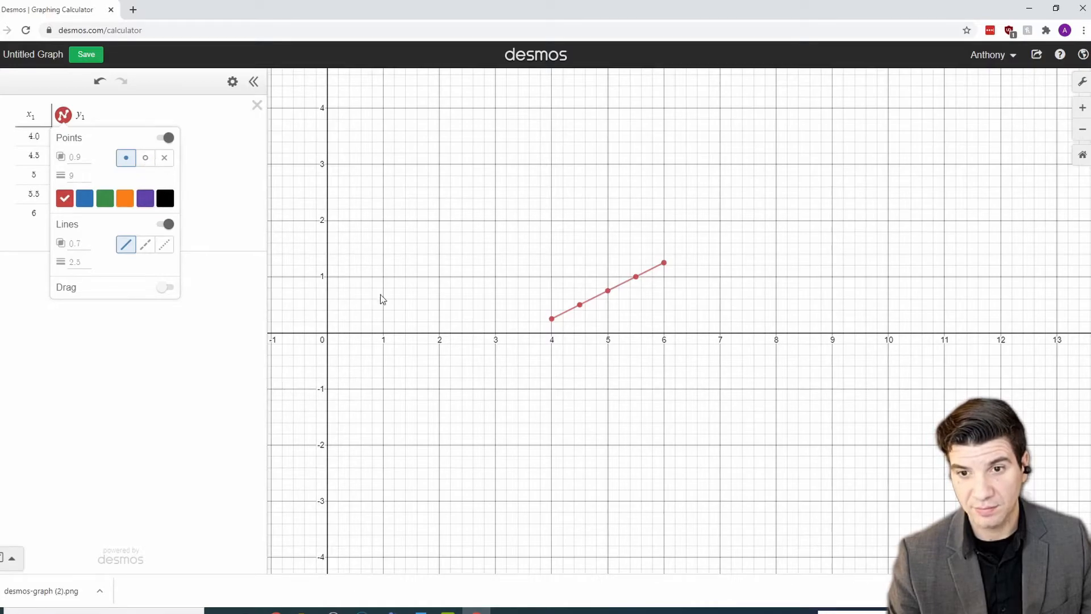
click(614, 213)
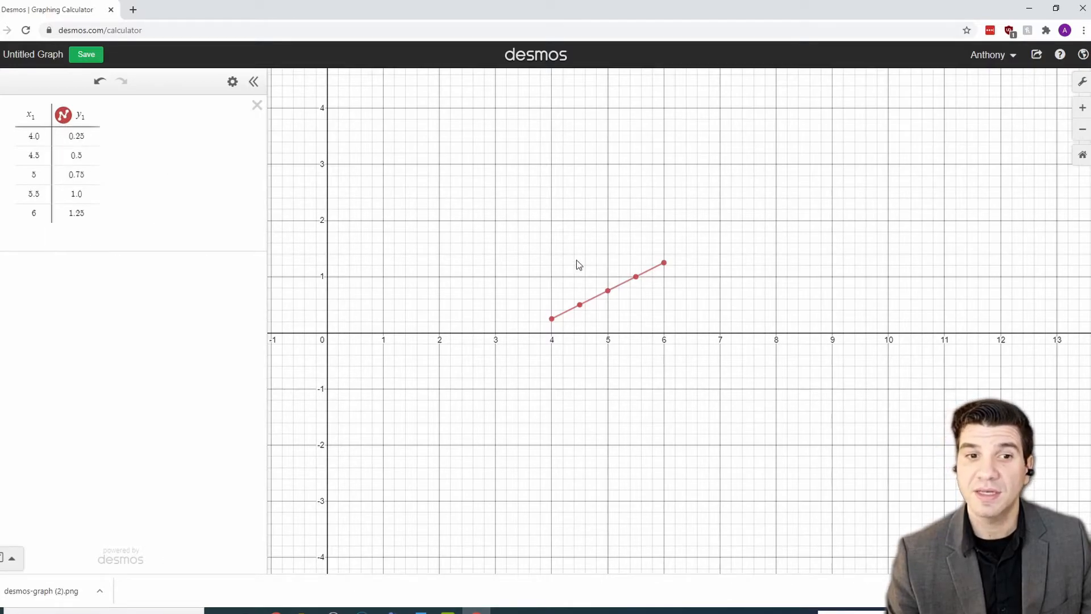
Step: Turn on Projector Mode in Graph Settings for bolder lines and labels
click(1081, 83)
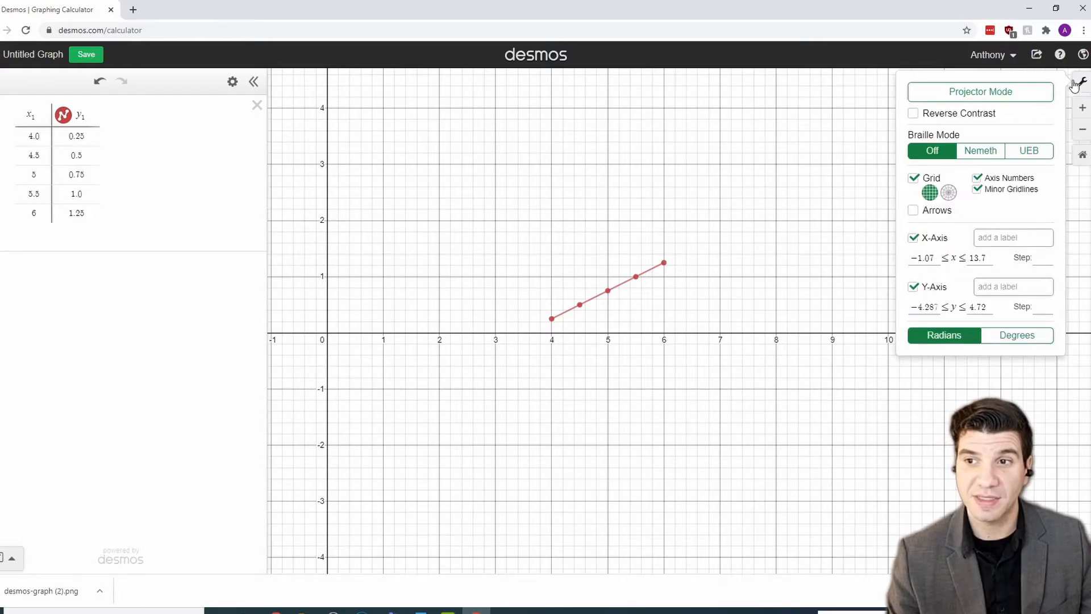
click(982, 100)
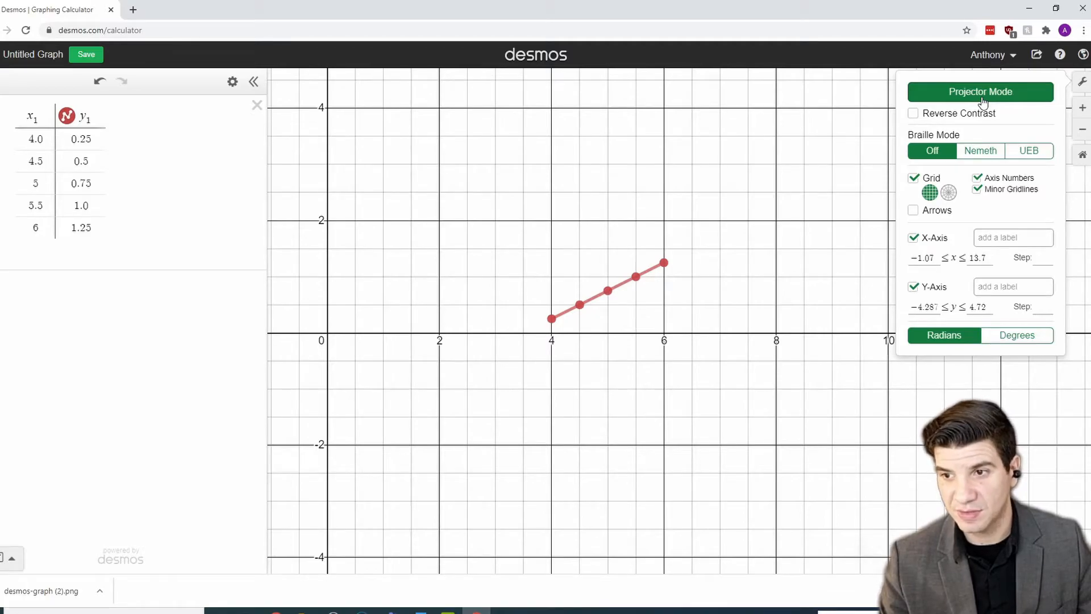
Step: Zoom and pan onto the red line, then reopen Graph Settings
scroll(630, 328, up, 2)
scroll(632, 329, up, 2)
scroll(660, 260, up, 1)
scroll(660, 260, down, 2)
scroll(660, 260, up, 2)
drag(619, 219, 622, 240)
click(1082, 82)
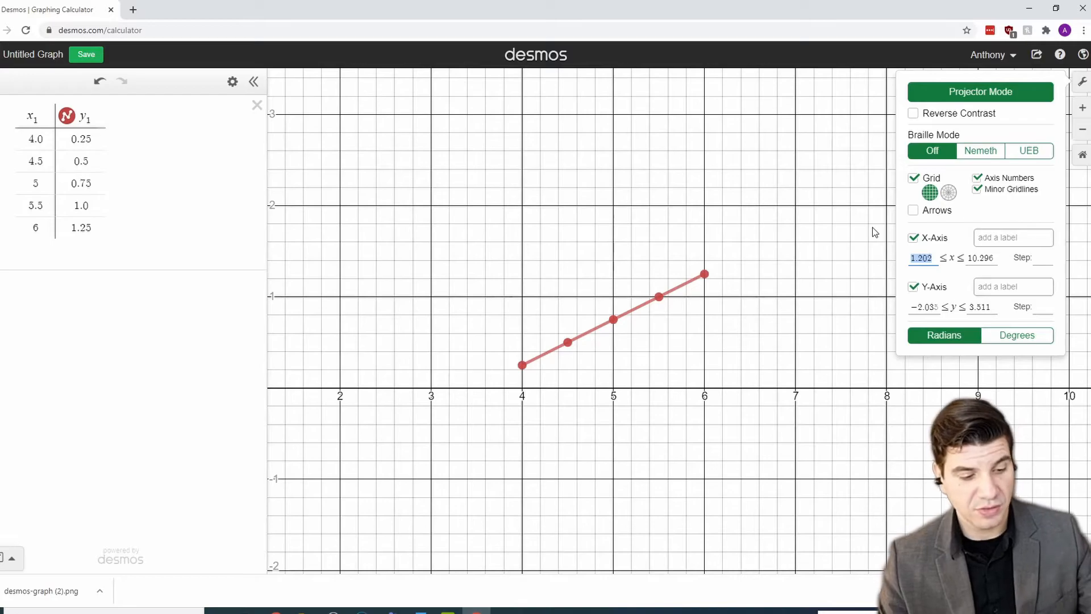
Step: Set the axis ranges to x from 0 to 10 and y from 0 to 2
text(0)
key(Tab)
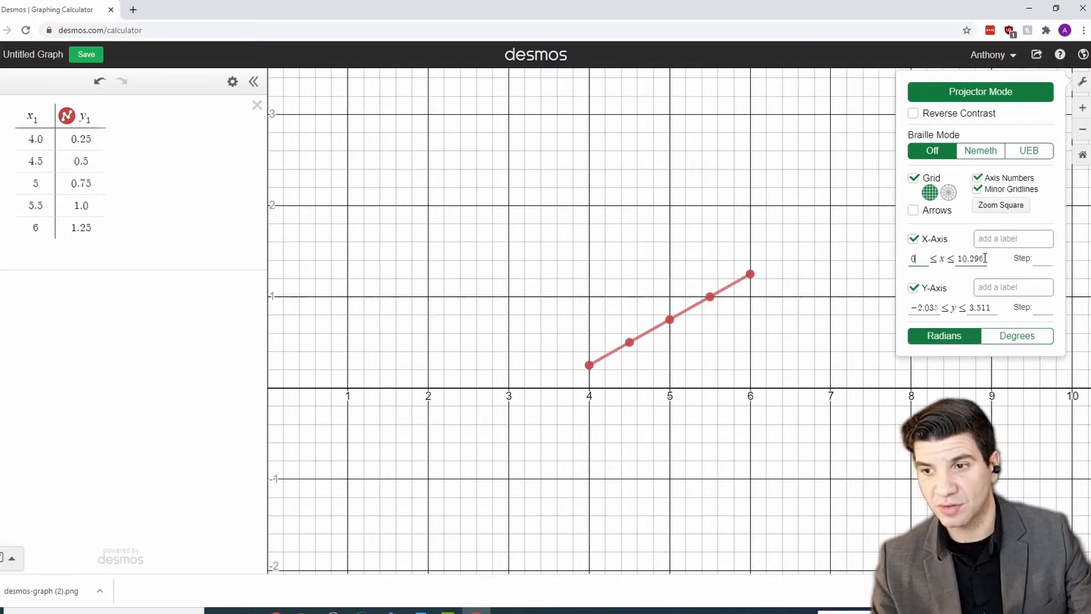
text(10)
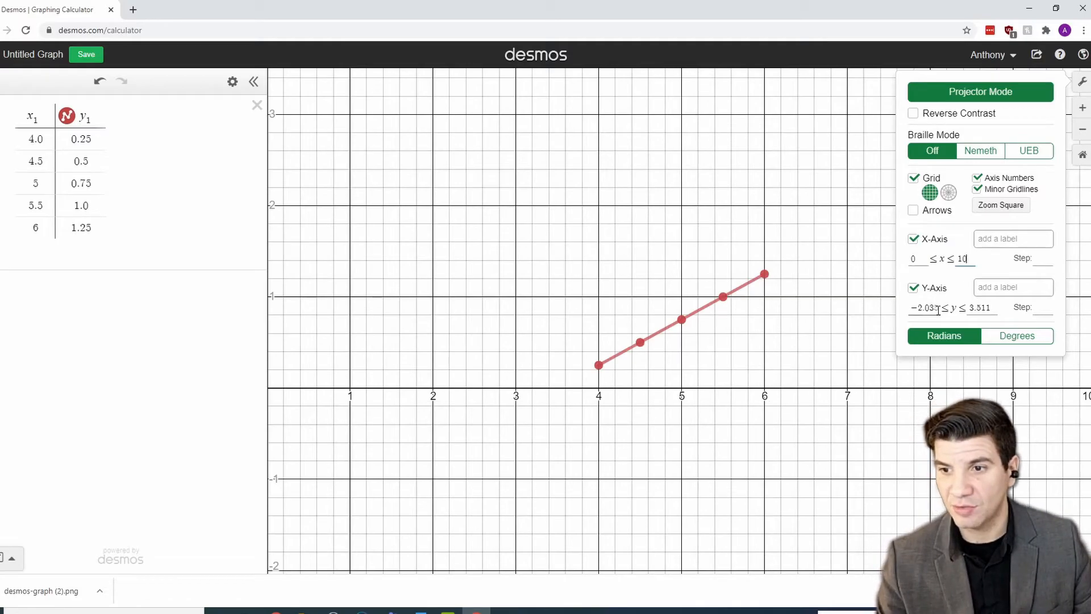
drag(938, 311, 892, 302)
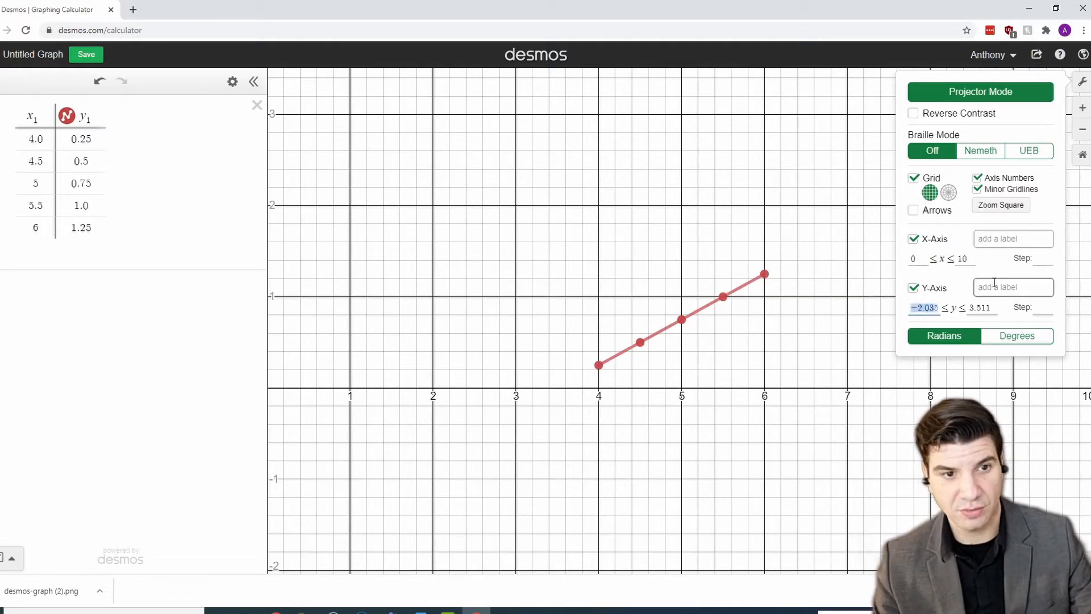
text(0)
drag(981, 302, 917, 302)
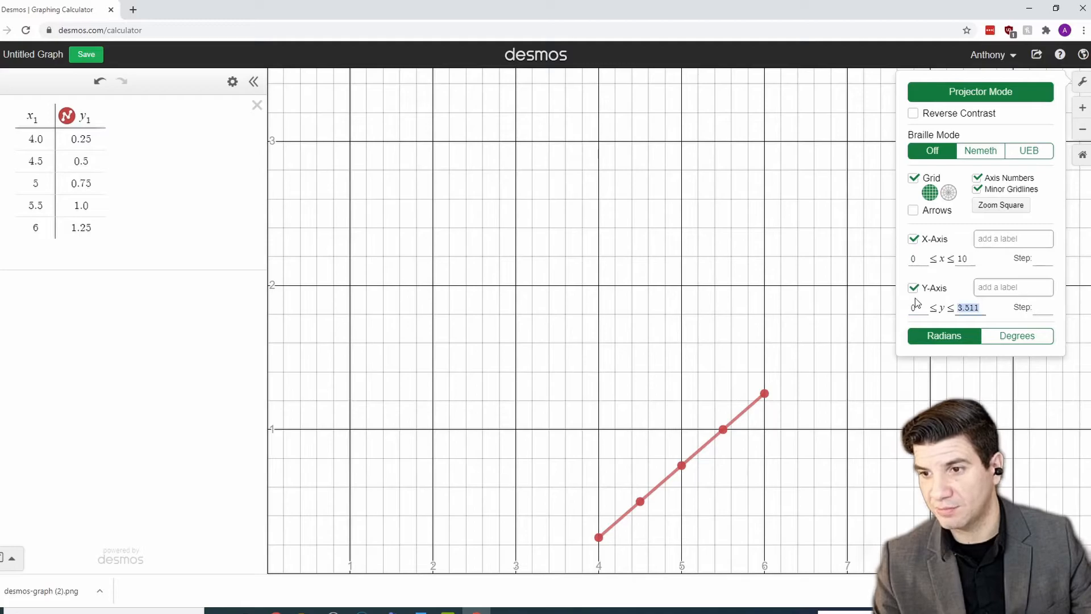
text(2)
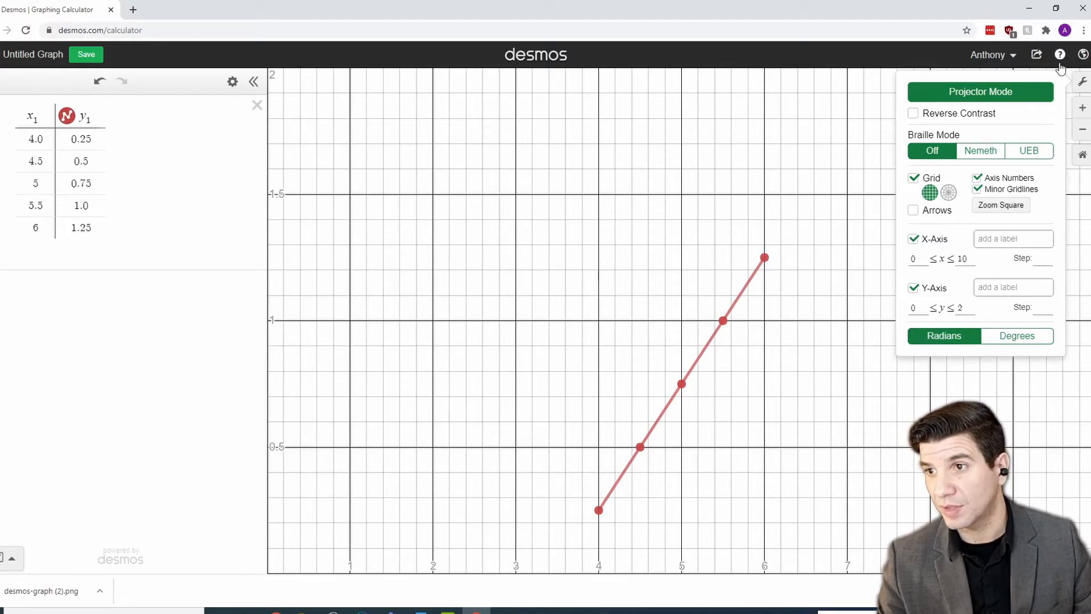
Step: Title the x-axis 'Wave Speed' and the y-axis 'Wave Amplitude', then close the graph settings
click(999, 241)
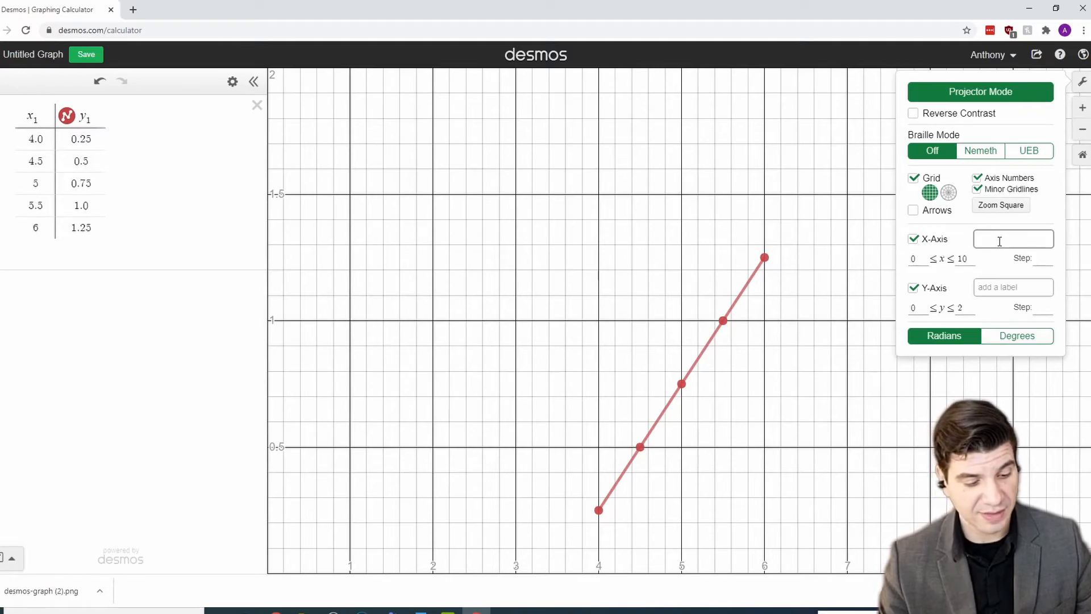
text(Speed)
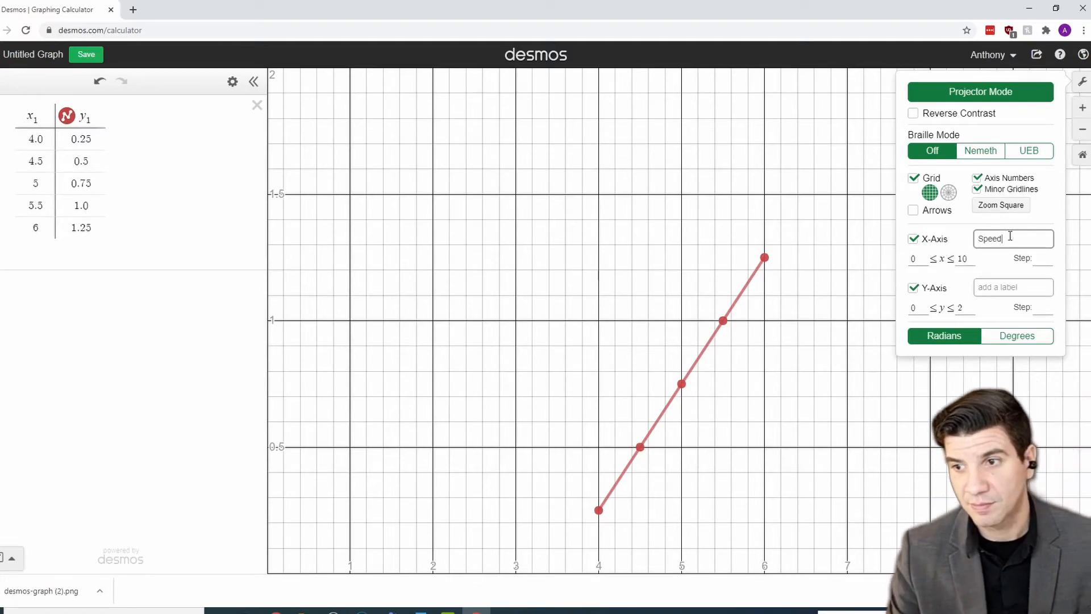
text(Wave)
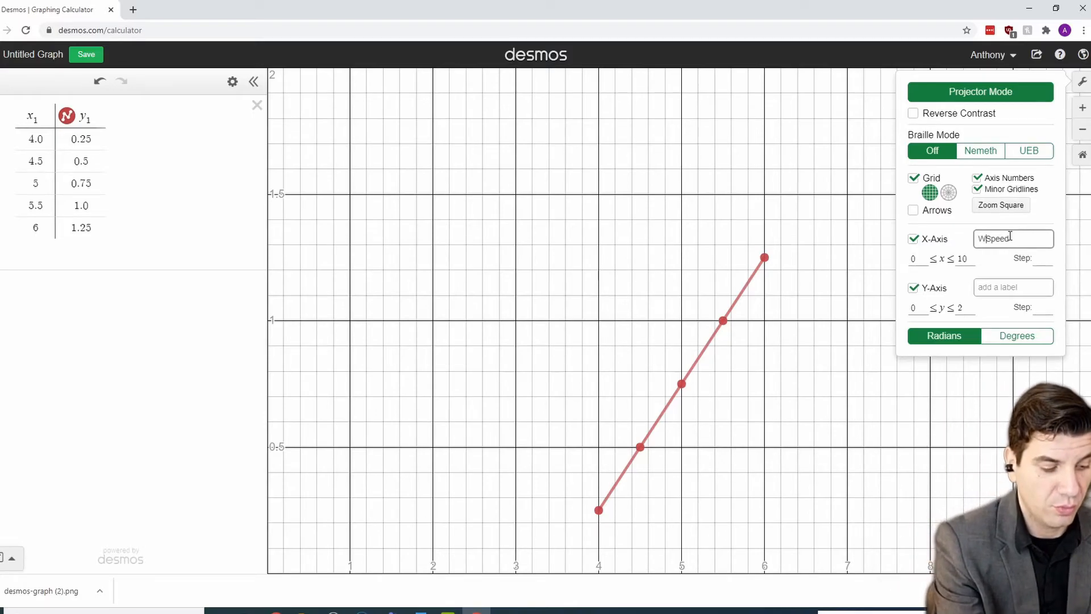
click(994, 285)
click(994, 285)
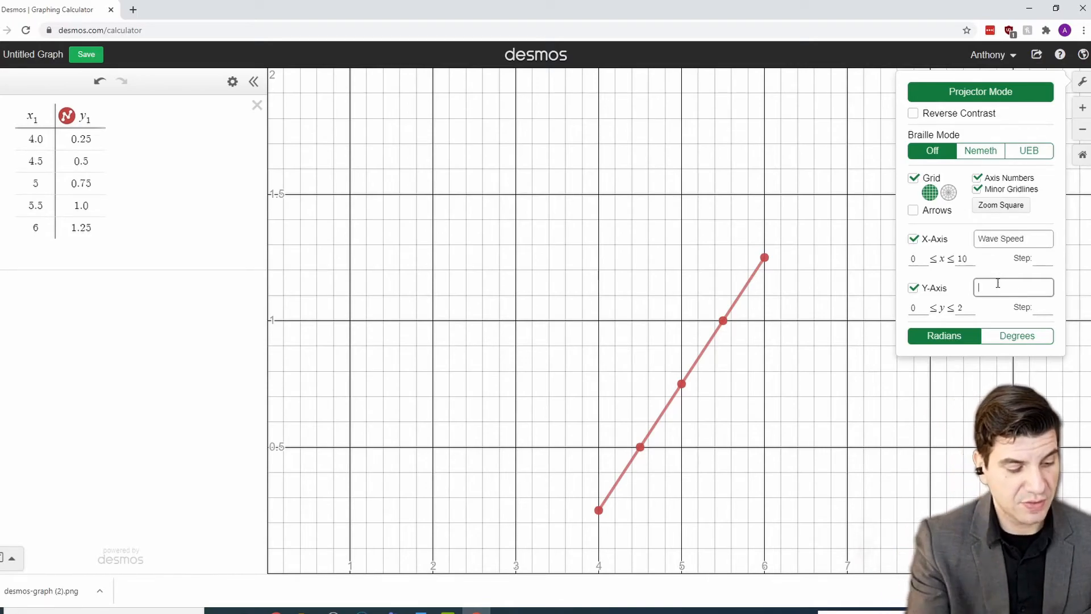
text(Wa)
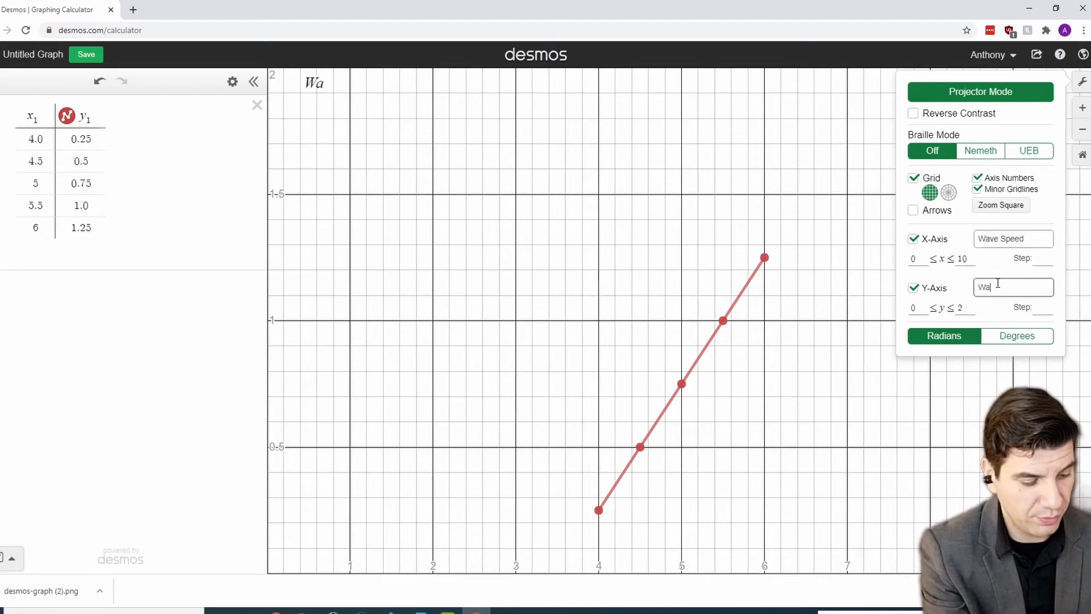
text(ve Amp)
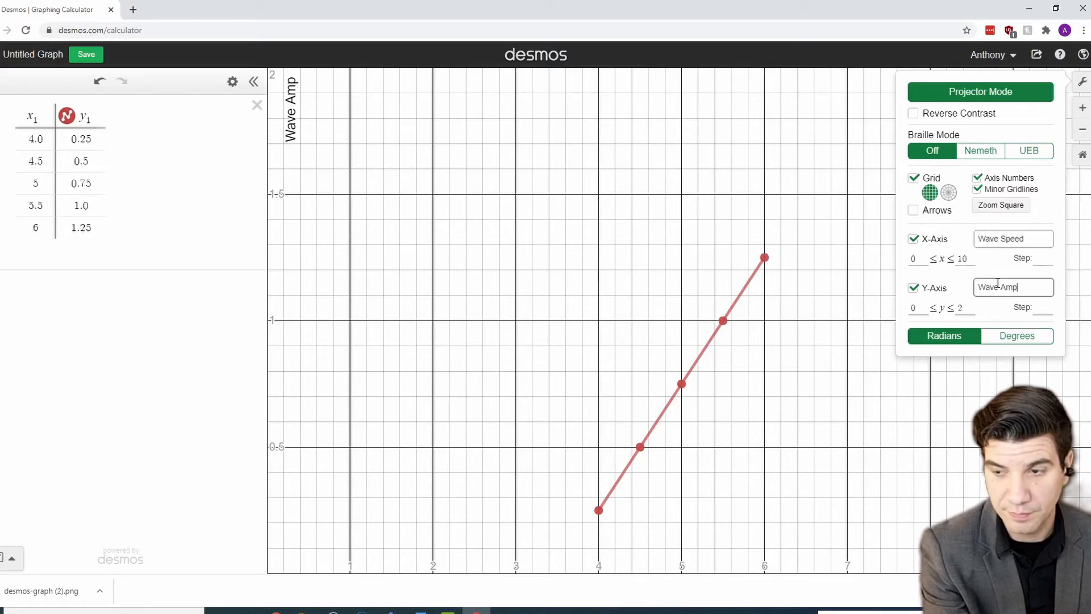
text(litude)
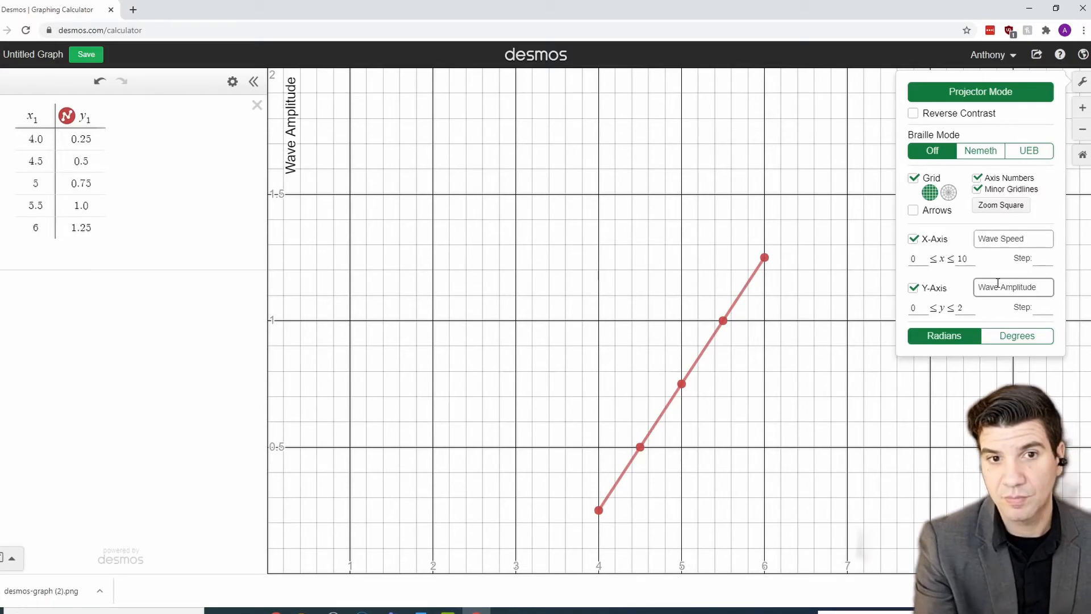
click(867, 409)
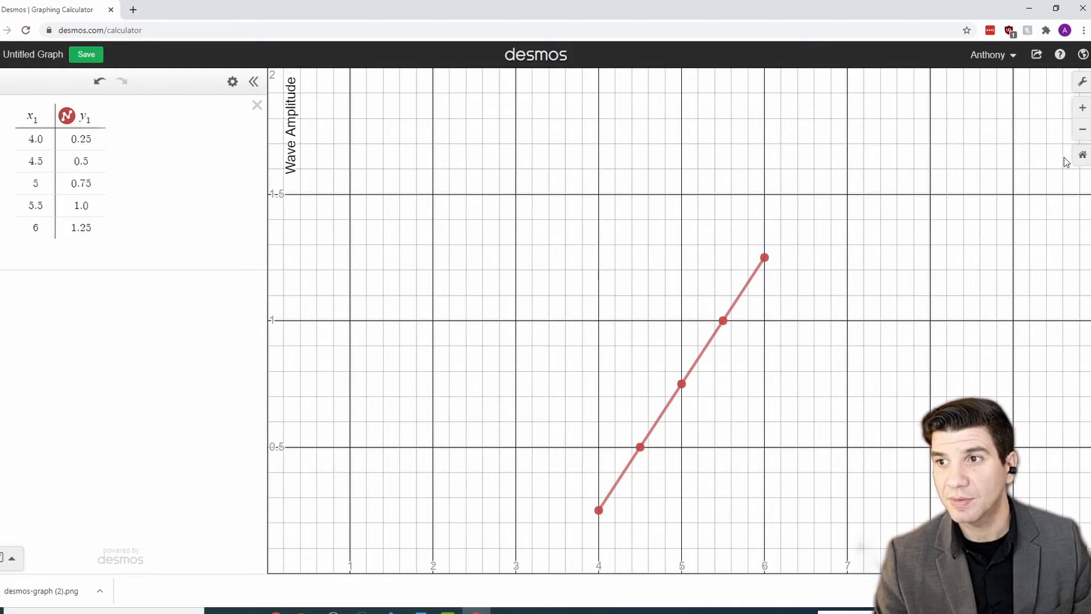
Step: Bring up the Export Image dialog from the Share menu
click(1043, 56)
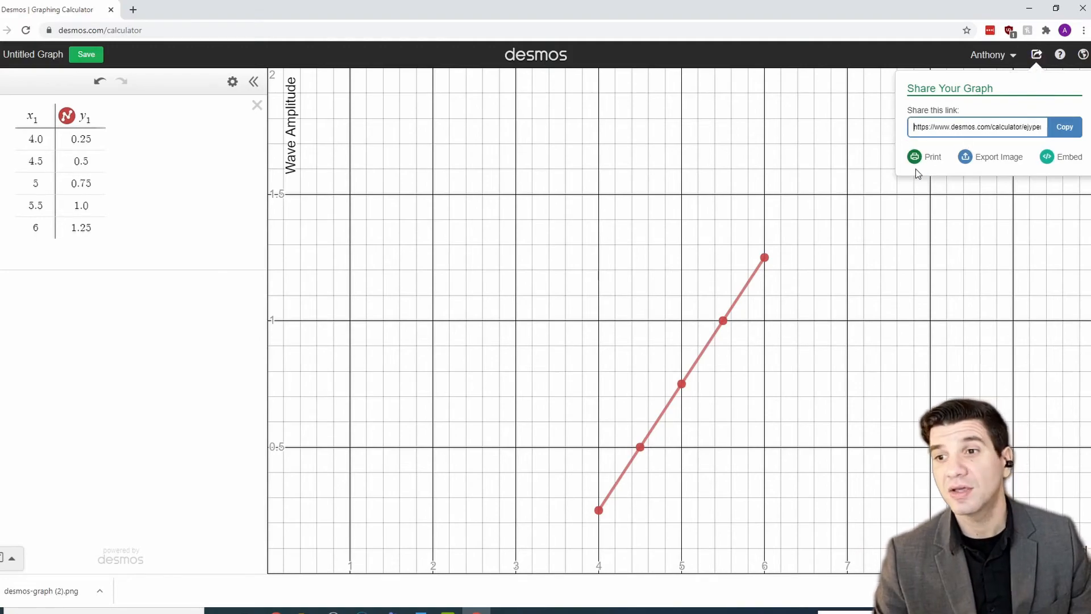
click(1005, 162)
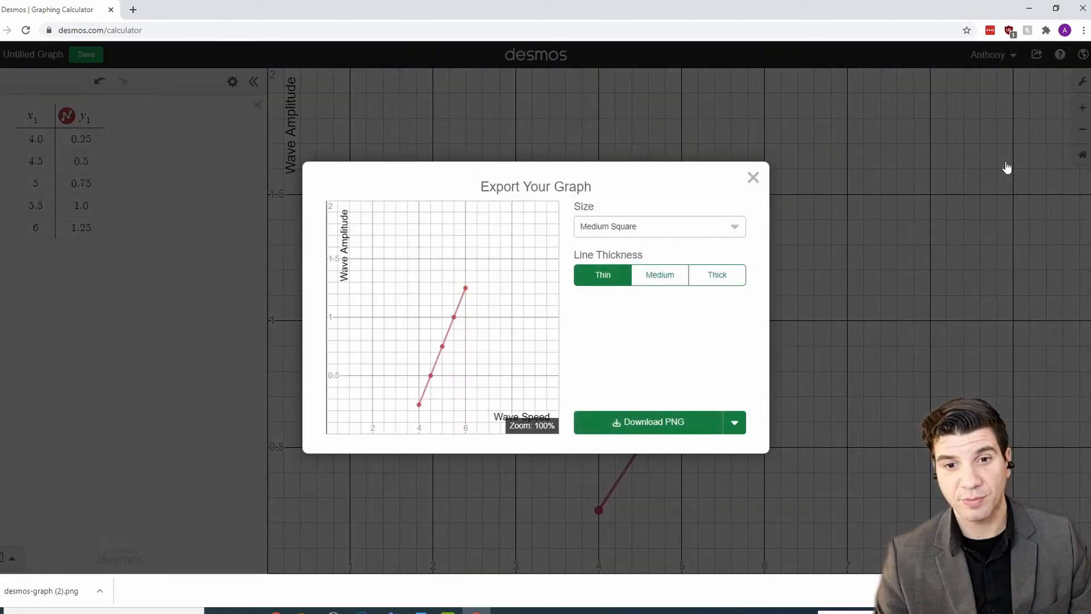
Step: Preview the export at Small Square size with thin, medium and thick line thicknesses
click(677, 227)
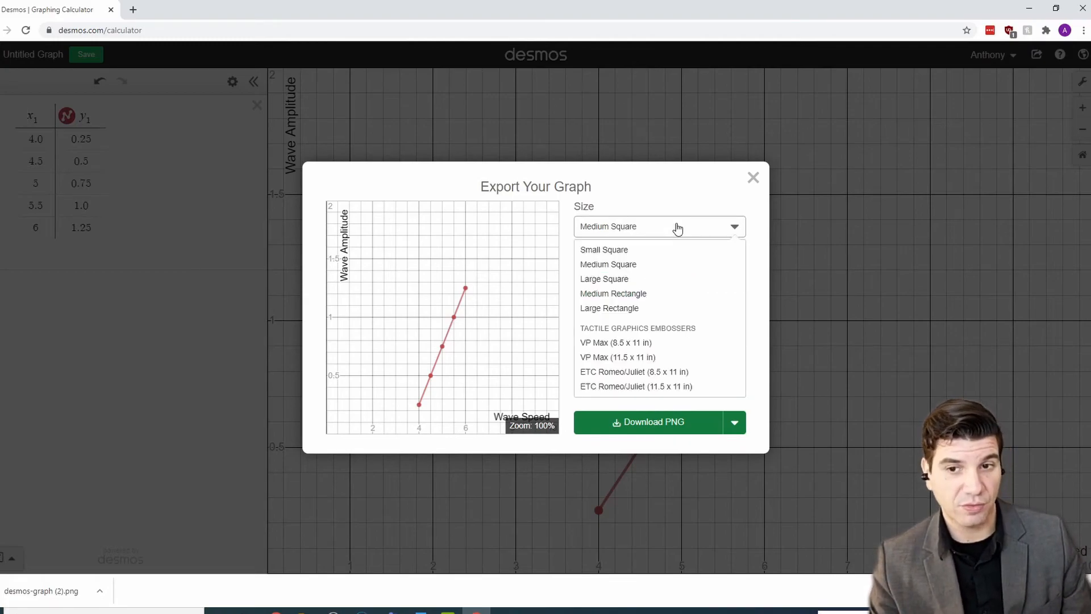
click(644, 251)
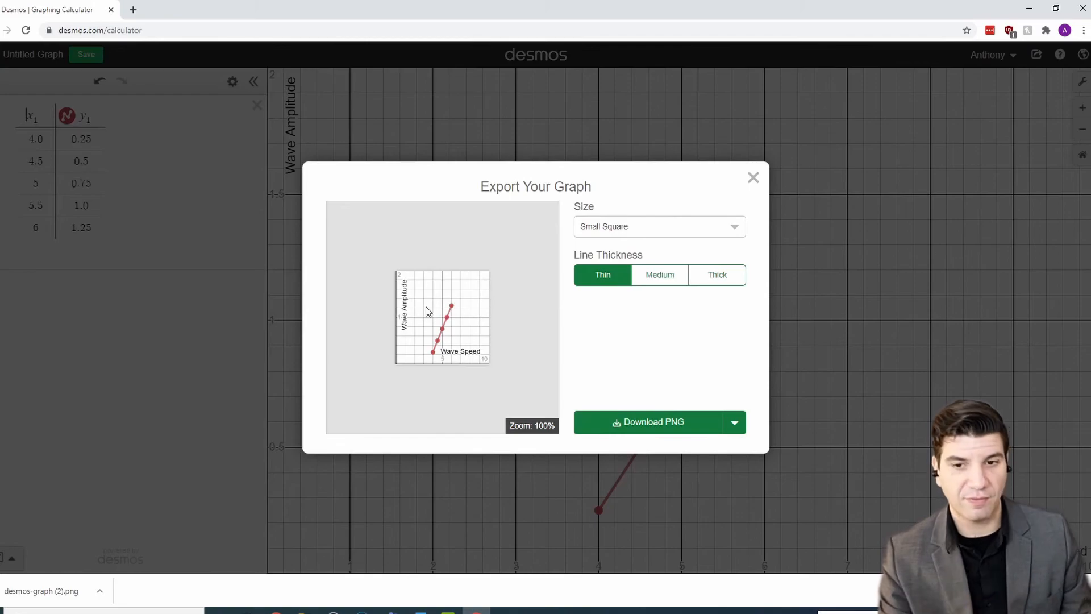
click(670, 276)
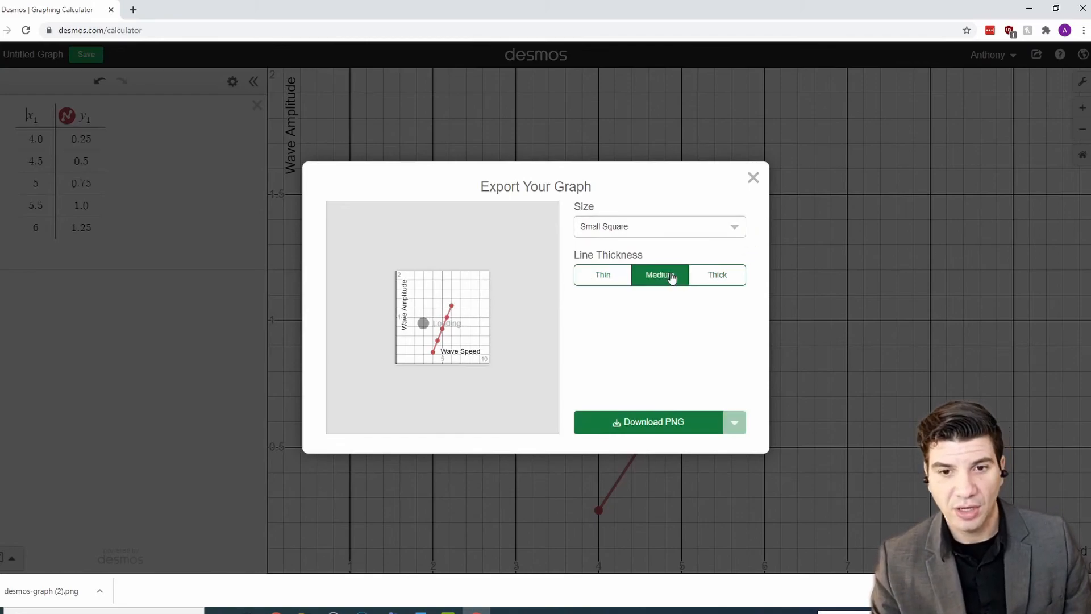
click(709, 276)
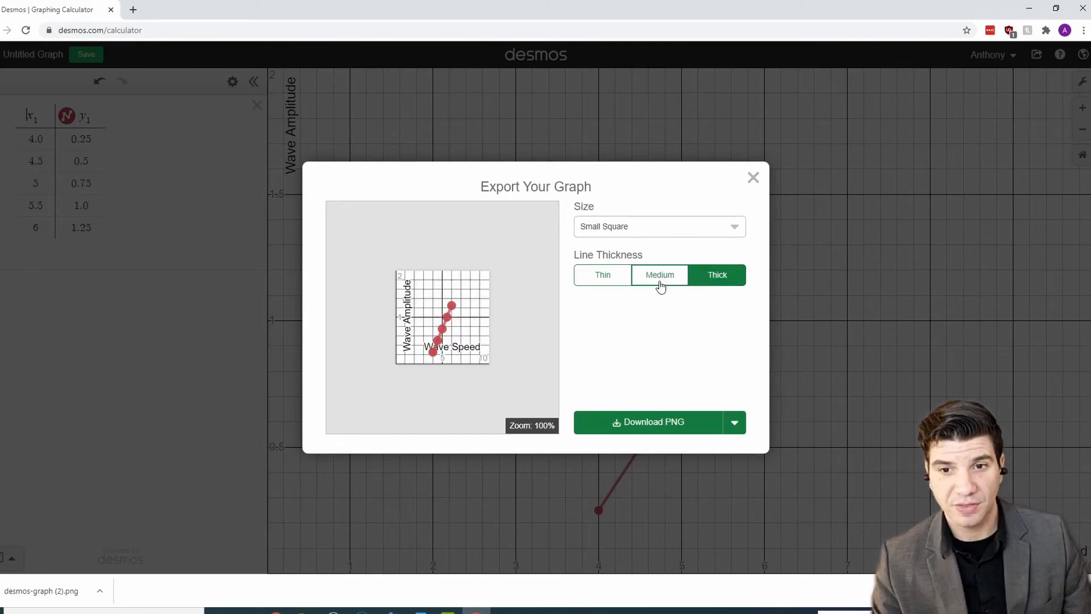
click(618, 278)
click(661, 276)
click(597, 279)
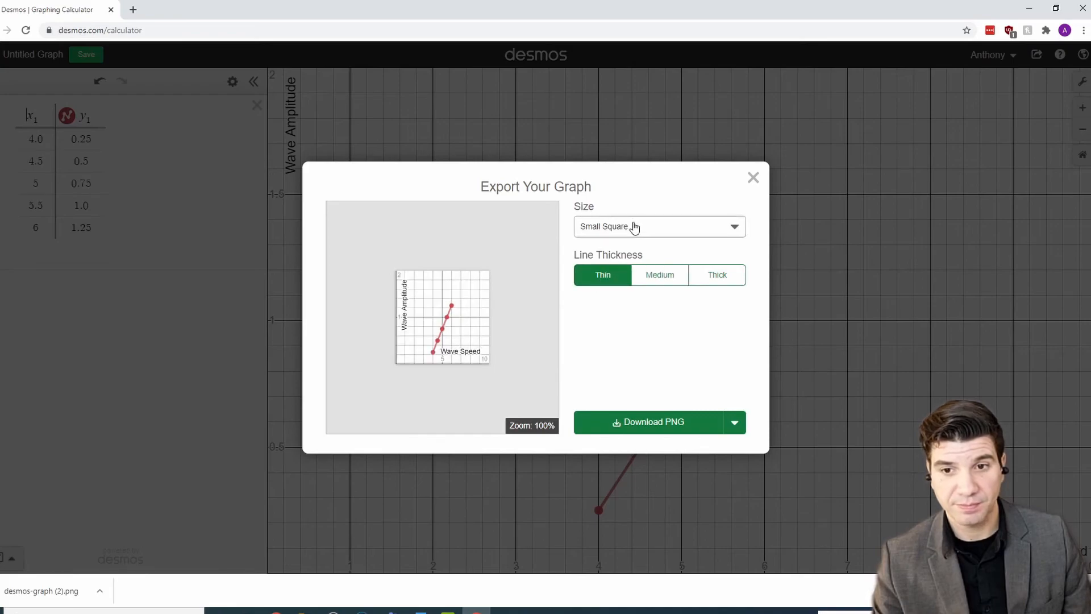
click(634, 227)
click(634, 227)
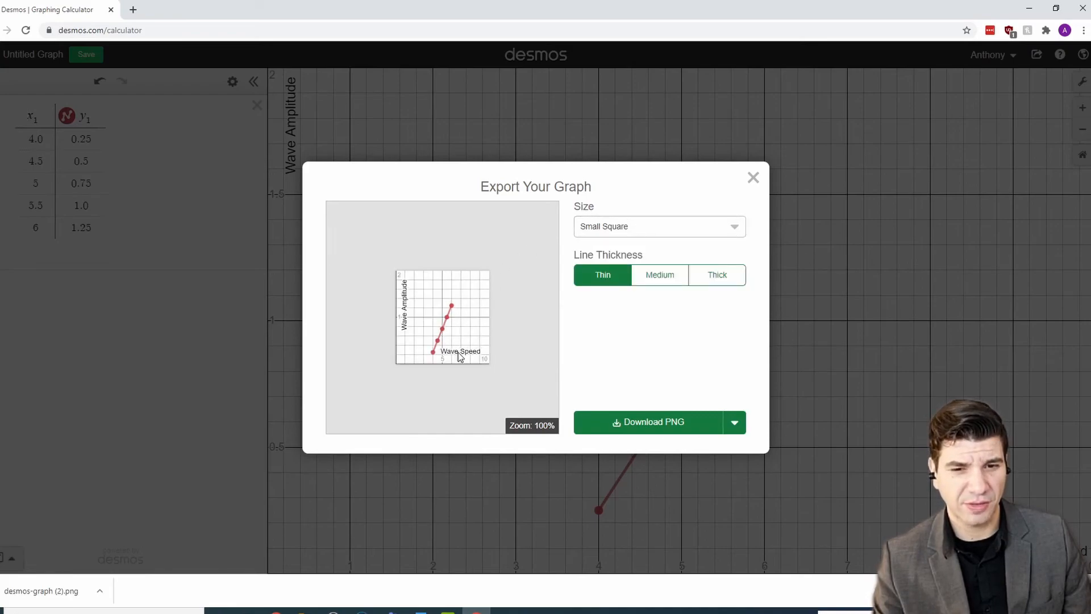
click(709, 275)
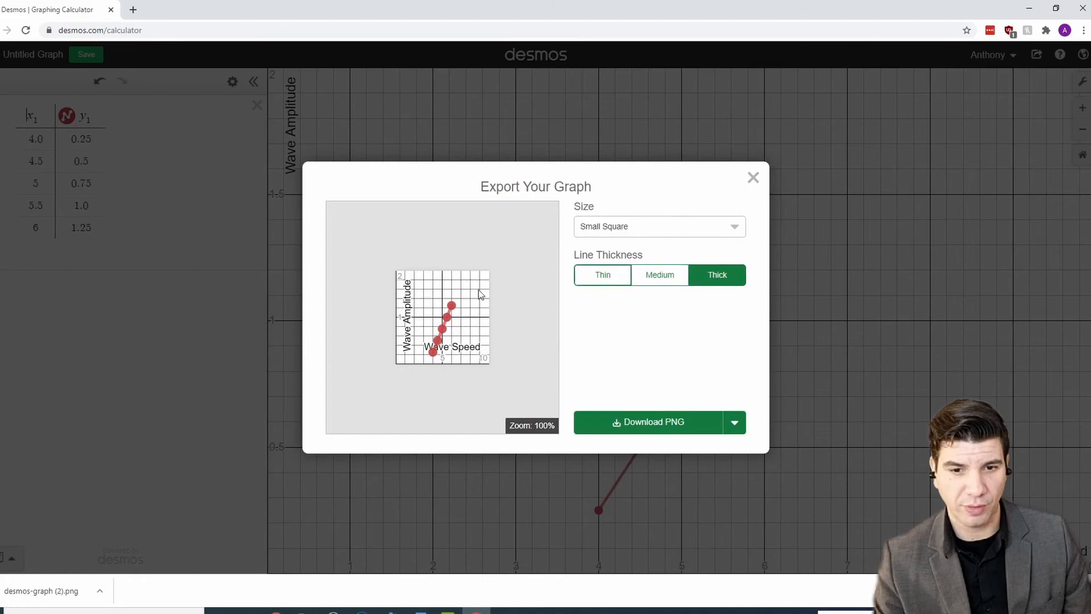
click(617, 276)
Step: Download the graph as a Medium Square PNG with Medium lines and open the saved file
click(668, 226)
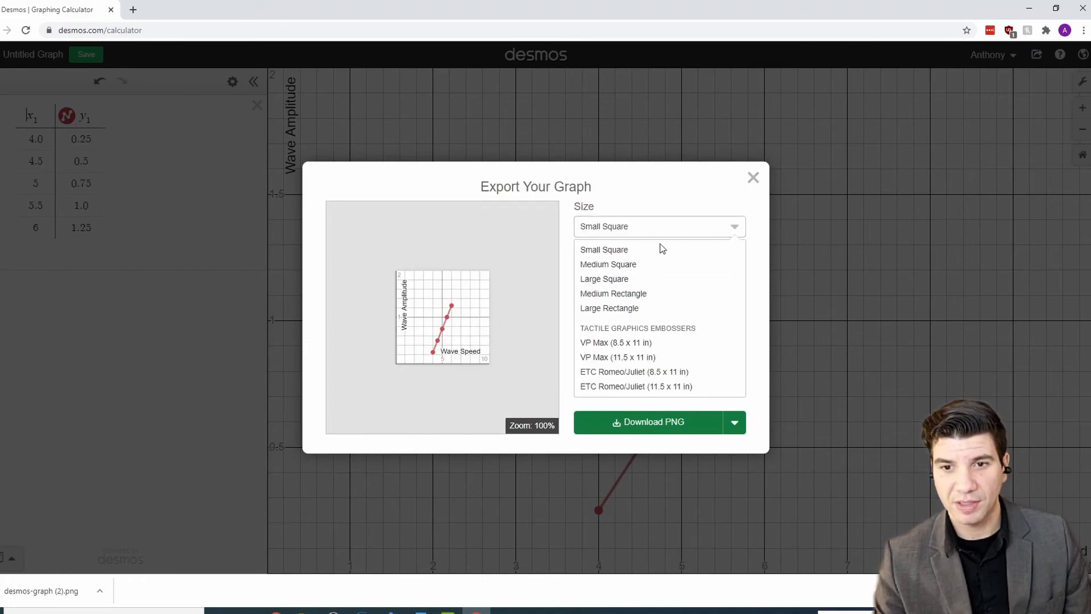
click(653, 272)
click(656, 282)
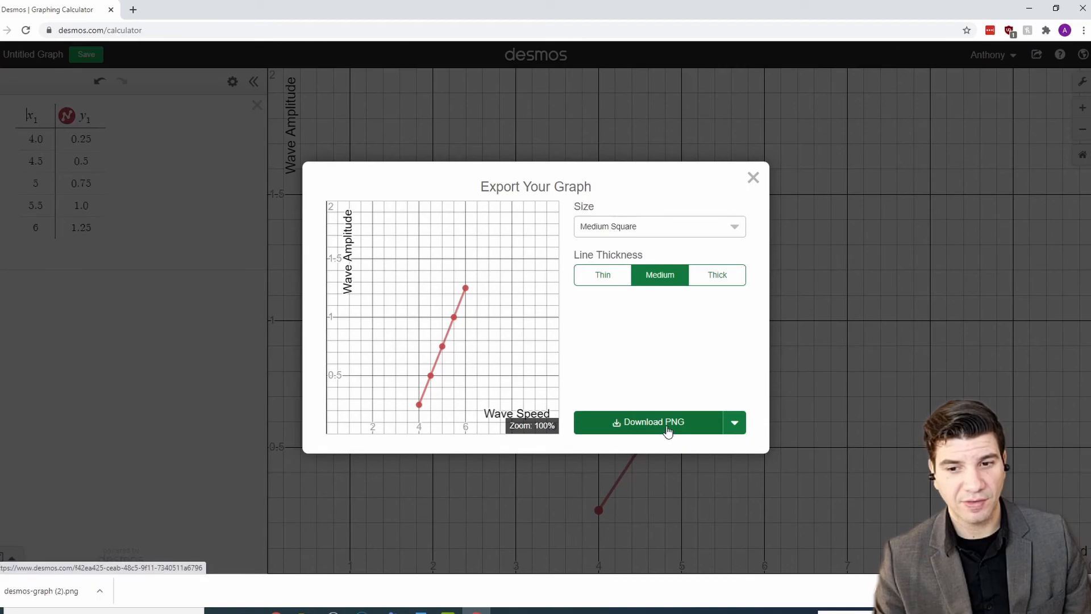
click(668, 432)
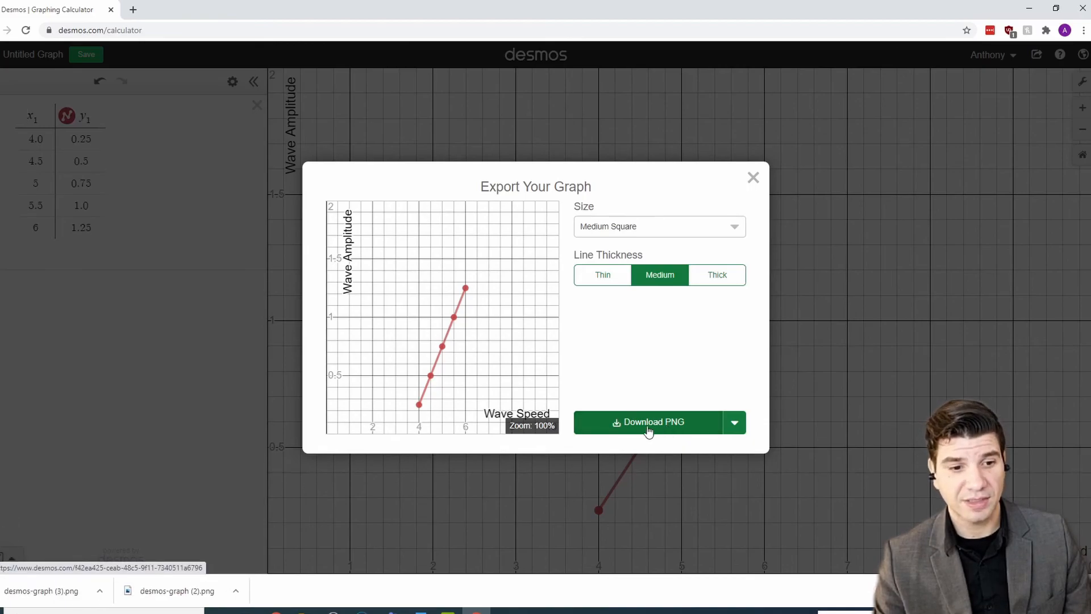
click(23, 594)
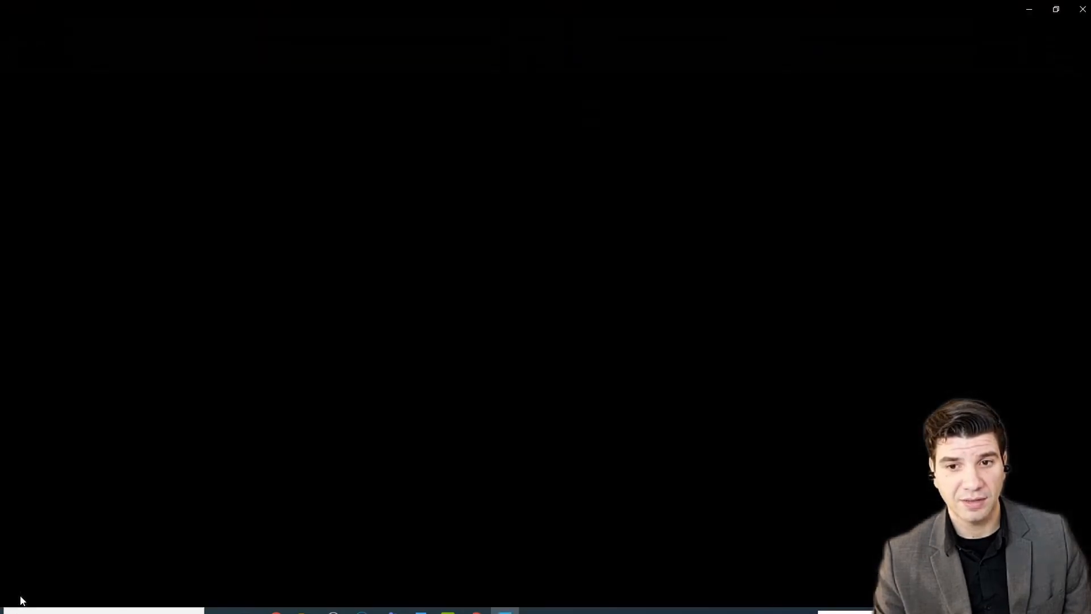